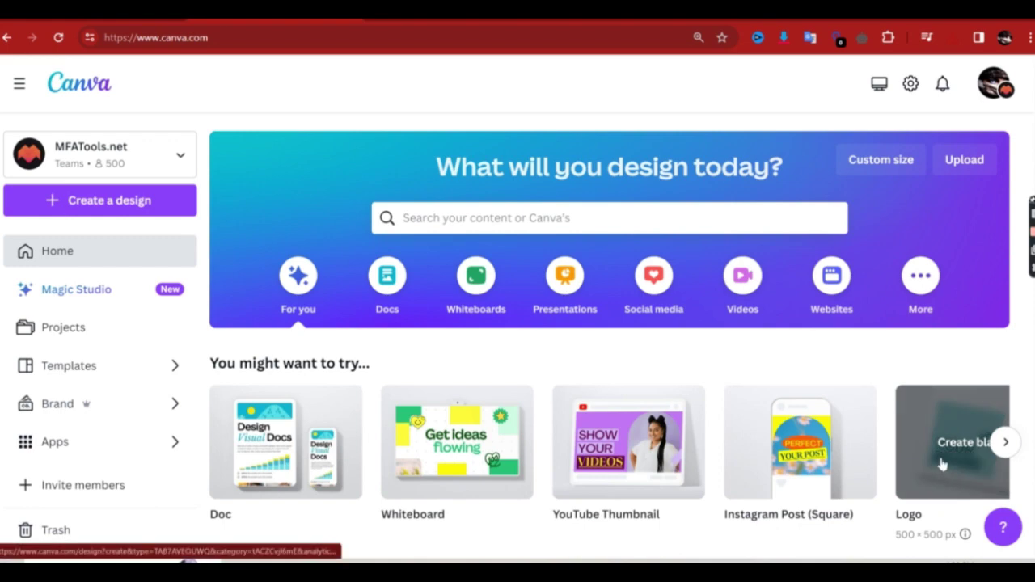
- Create a blank logo design and show all frames in the elements library
{"action": "left_click", "coordinate": [941, 464]}
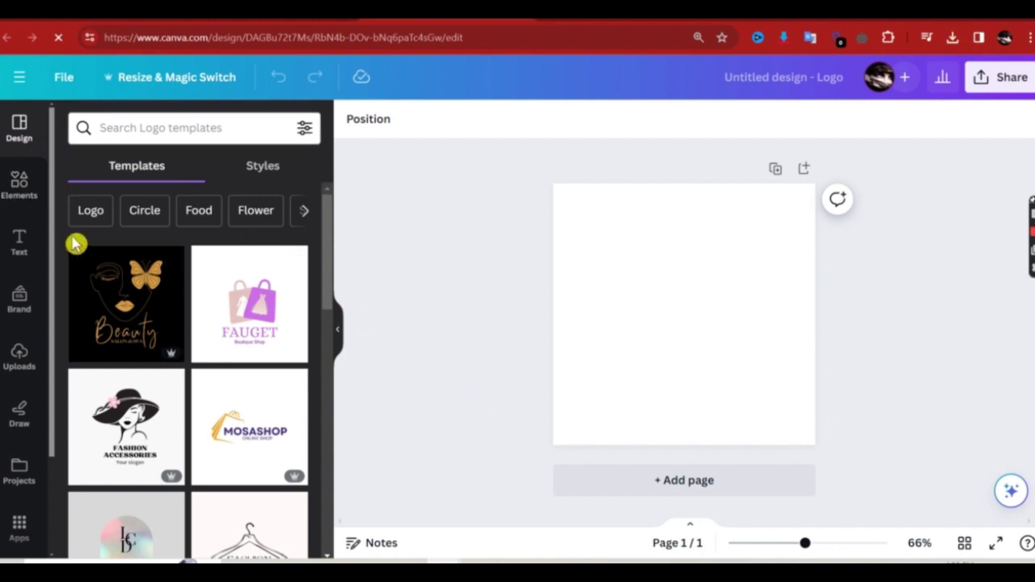
{"action": "left_click", "coordinate": [25, 185]}
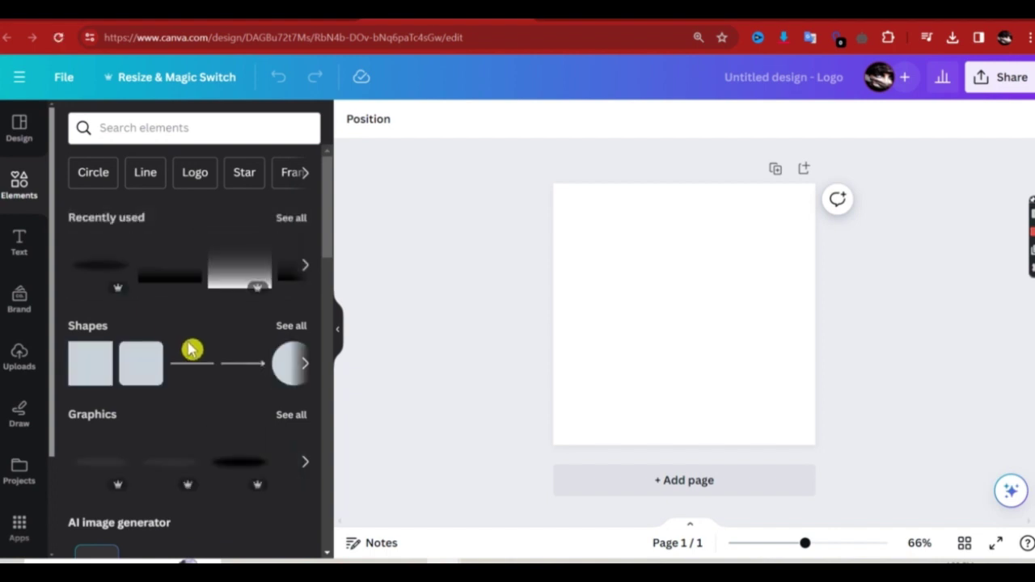
{"action": "scroll", "coordinate": [192, 349], "scroll_direction": "down", "scroll_amount": 2}
{"action": "scroll", "coordinate": [192, 349], "scroll_direction": "down", "scroll_amount": 10}
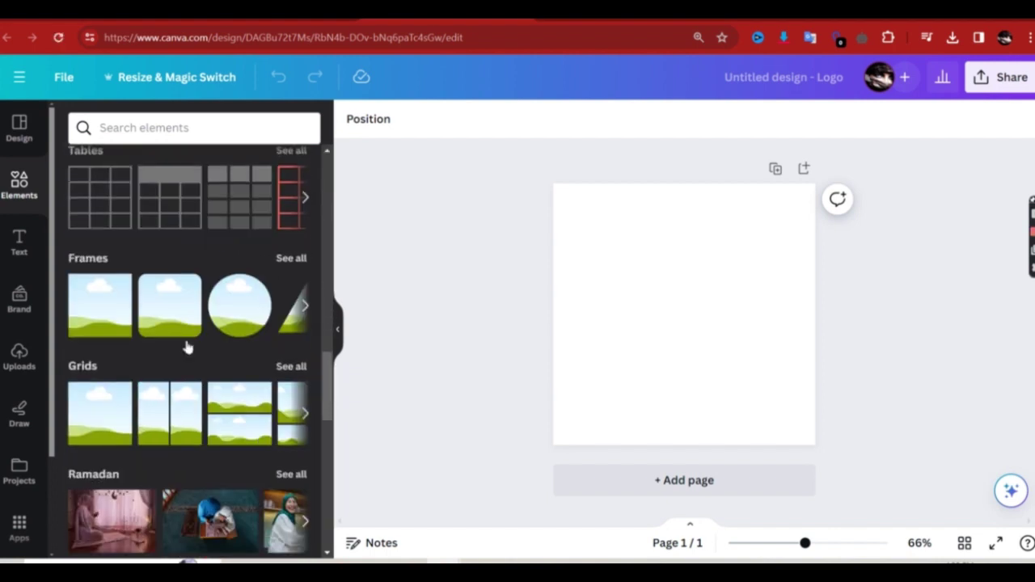
{"action": "left_click", "coordinate": [290, 260]}
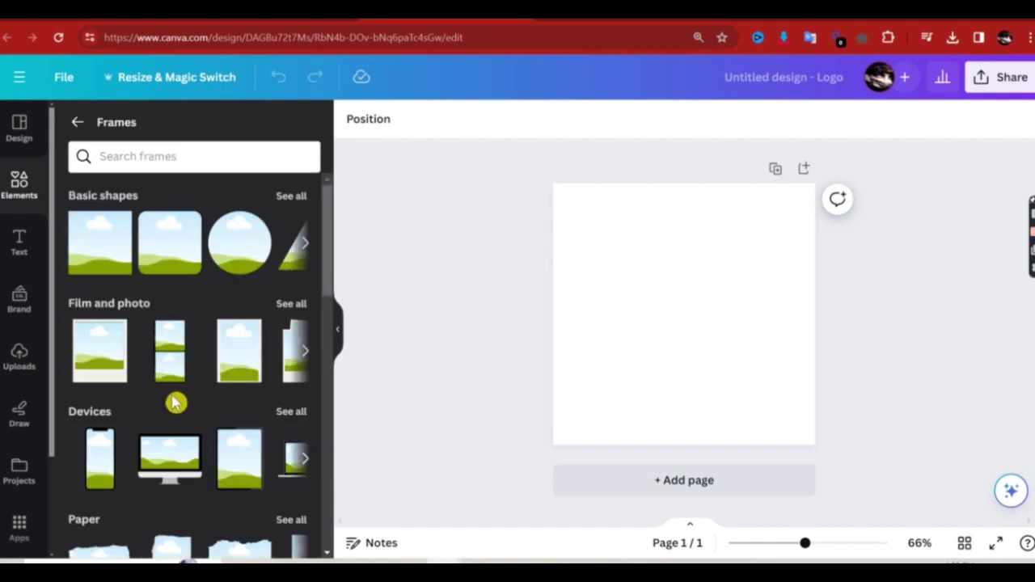
- Add the letter O frame from the Letters frame collection to the page
{"action": "scroll", "coordinate": [171, 400], "scroll_direction": "down", "scroll_amount": 8}
{"action": "scroll", "coordinate": [171, 399], "scroll_direction": "down", "scroll_amount": 1}
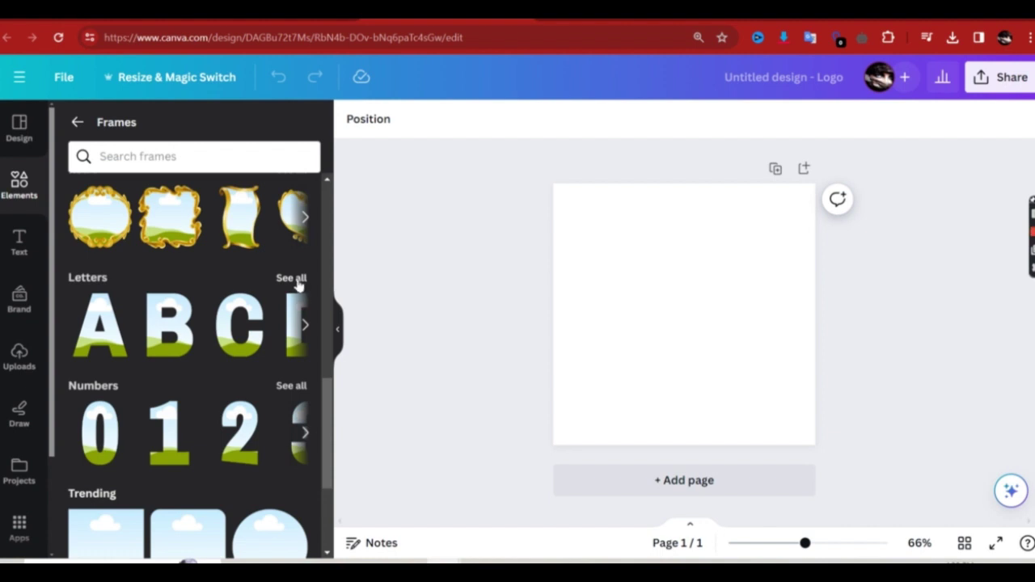
{"action": "left_click", "coordinate": [291, 278]}
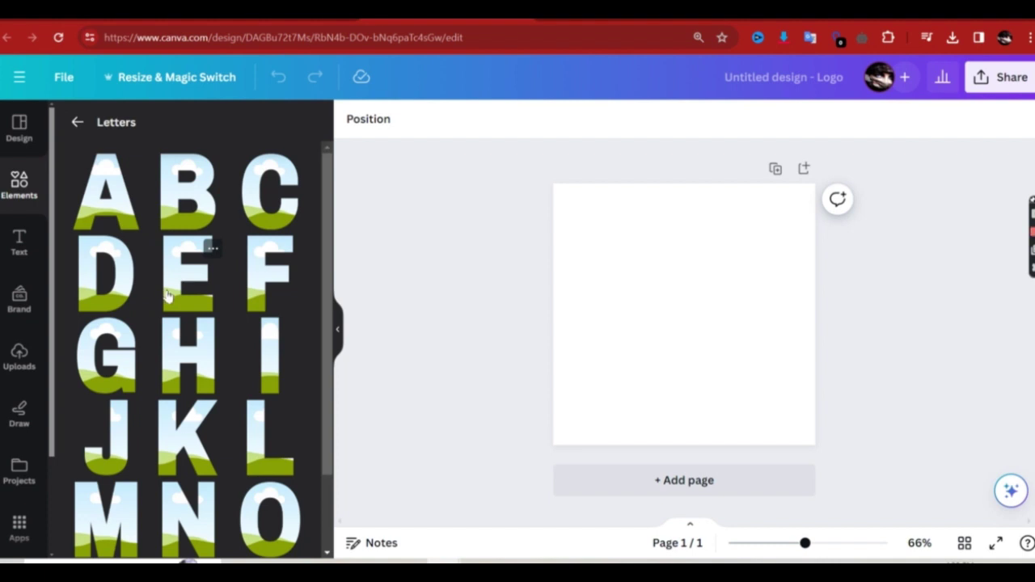
{"action": "scroll", "coordinate": [167, 296], "scroll_direction": "down", "scroll_amount": 1}
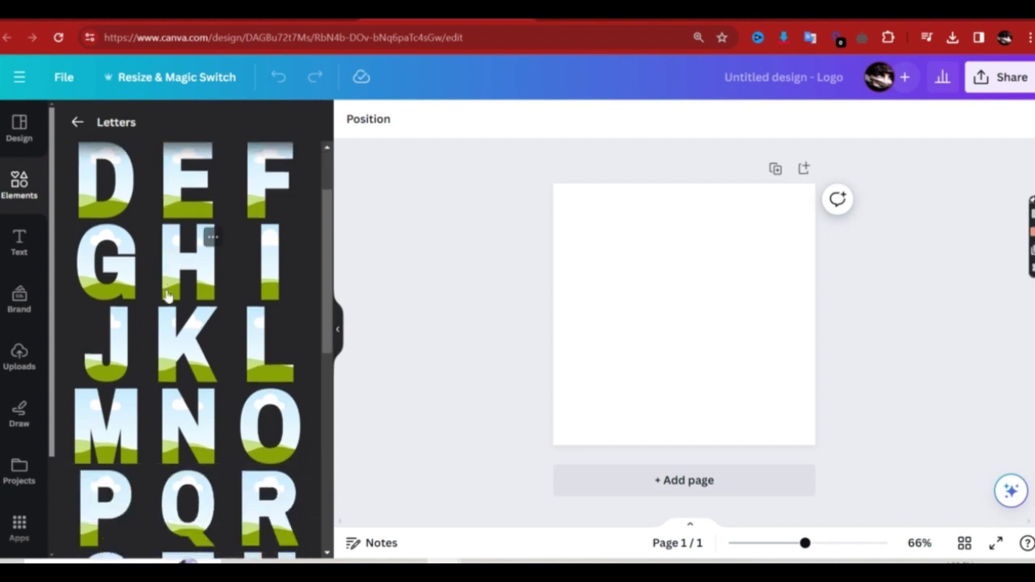
{"action": "left_click", "coordinate": [261, 426]}
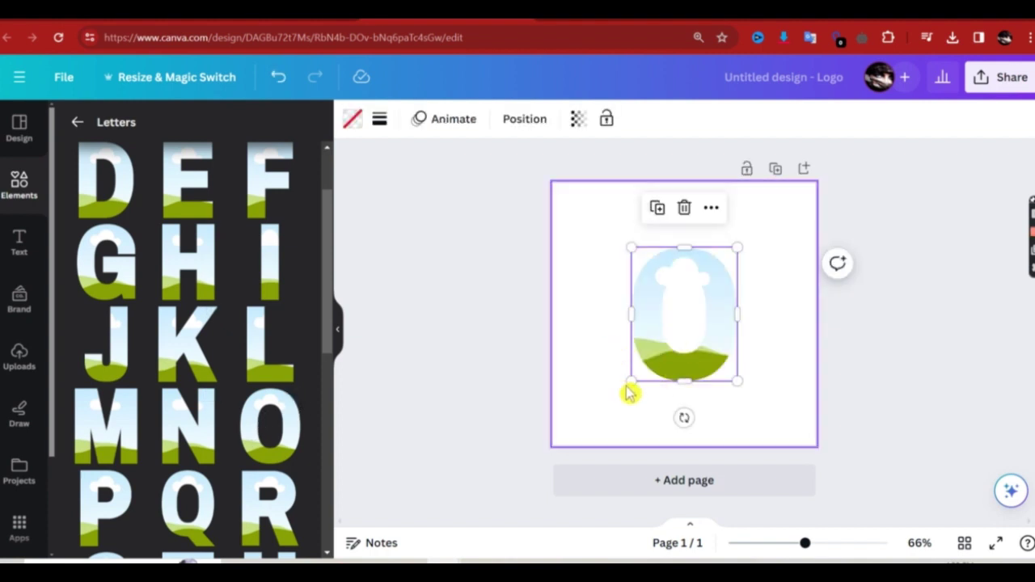
- Enlarge the letter O frame and centre it on the page
{"action": "left_click_drag", "start_coordinate": [631, 387], "coordinate": [619, 396]}
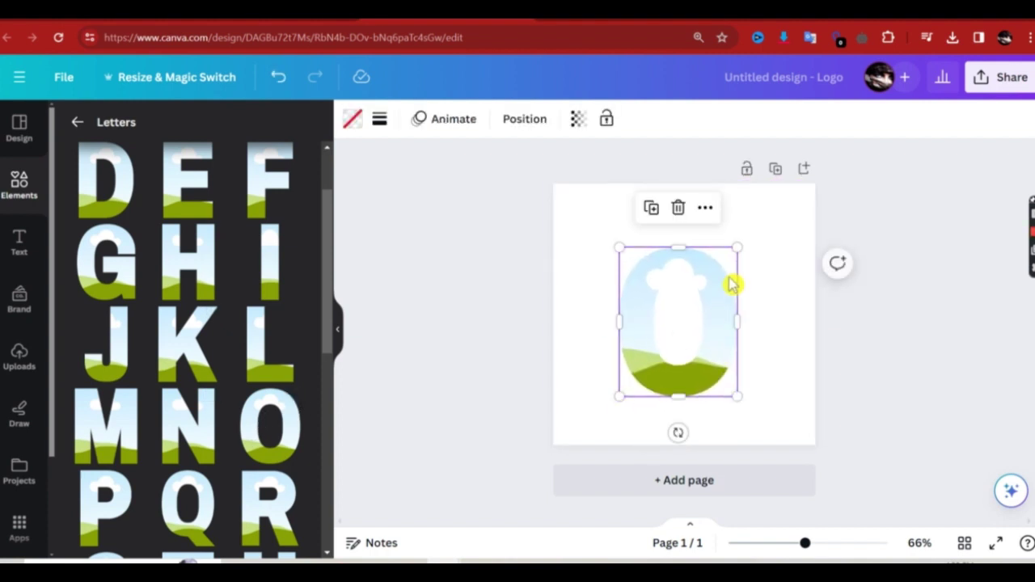
{"action": "left_click_drag", "start_coordinate": [739, 250], "coordinate": [757, 226]}
{"action": "left_click_drag", "start_coordinate": [734, 312], "coordinate": [730, 314]}
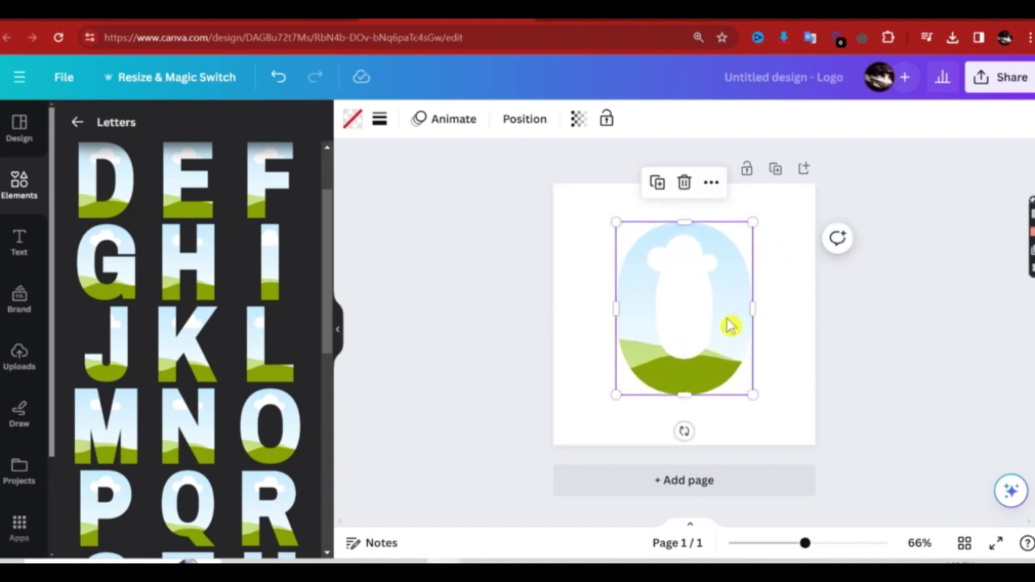
- Search the elements for "Wild animals" and browse the photo results
{"action": "left_click", "coordinate": [26, 197]}
{"action": "left_click", "coordinate": [139, 127]}
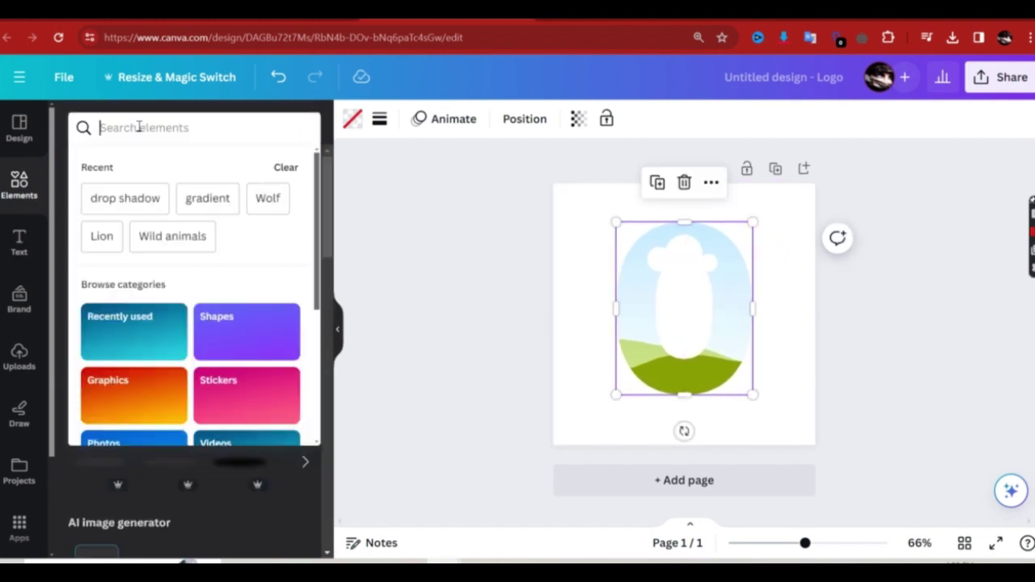
{"action": "left_click", "coordinate": [157, 242]}
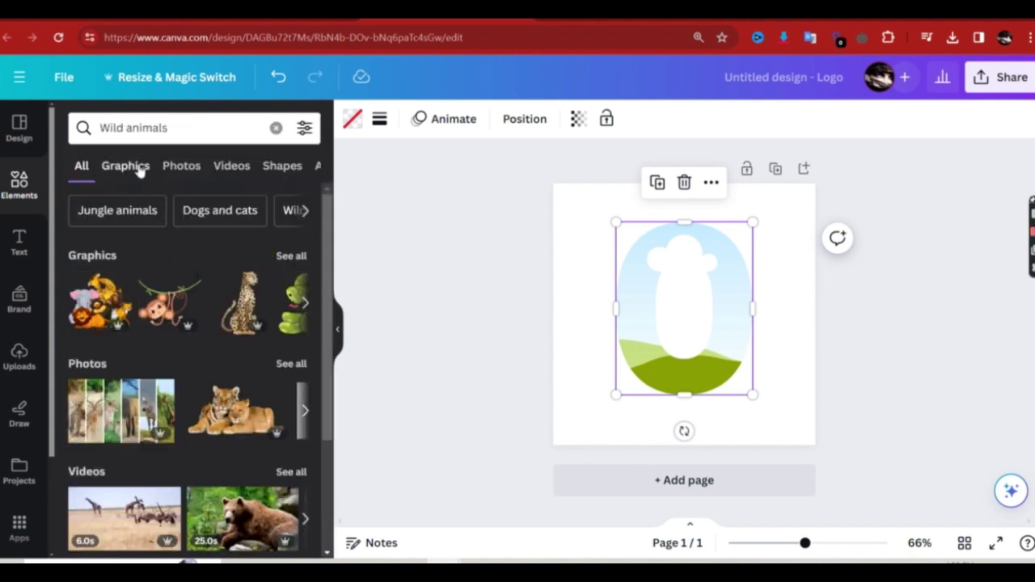
{"action": "left_click", "coordinate": [180, 166]}
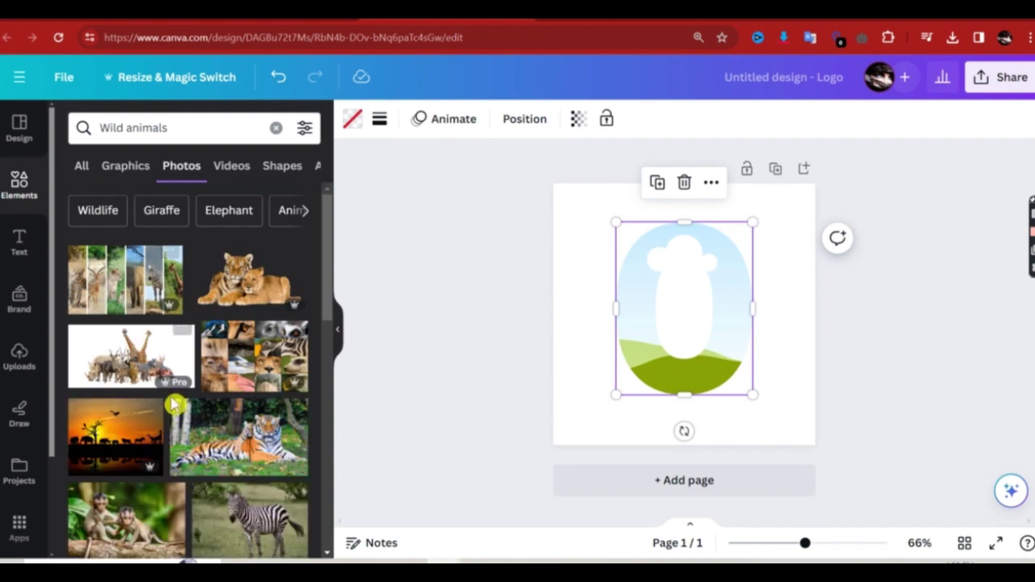
{"action": "scroll", "coordinate": [186, 356], "scroll_direction": "down", "scroll_amount": 2}
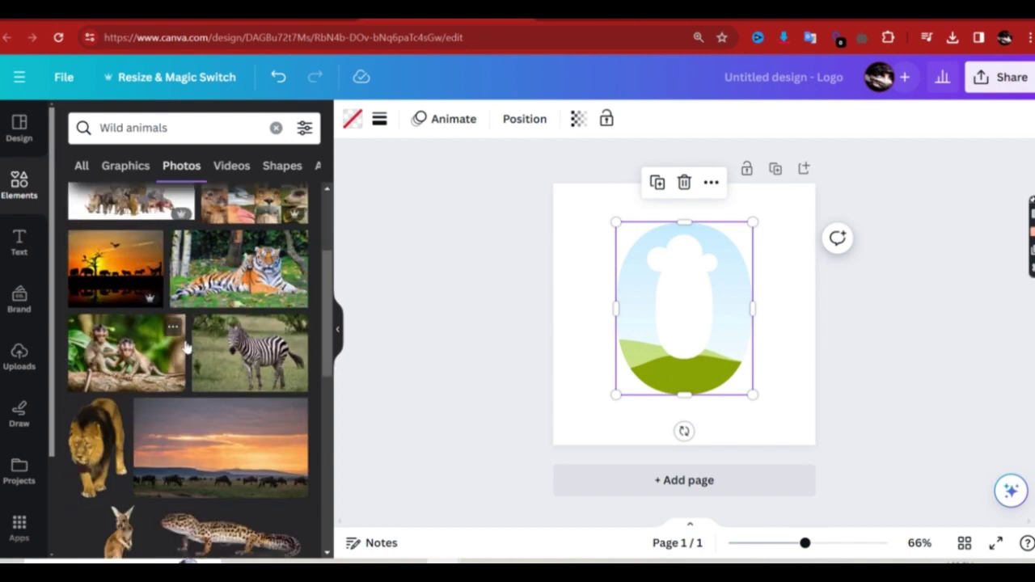
{"action": "scroll", "coordinate": [186, 346], "scroll_direction": "down", "scroll_amount": 6}
{"action": "scroll", "coordinate": [186, 344], "scroll_direction": "up", "scroll_amount": 8}
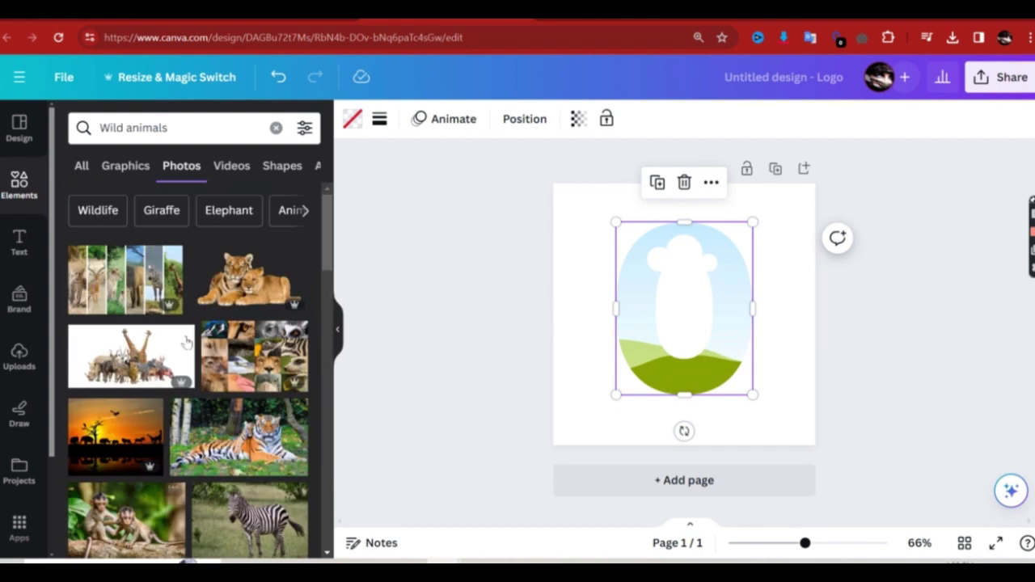
- Switch the photo search to "Wildlife" and add the photo of the leopard sitting on a tree trunk against a blue sky
{"action": "left_click", "coordinate": [115, 215]}
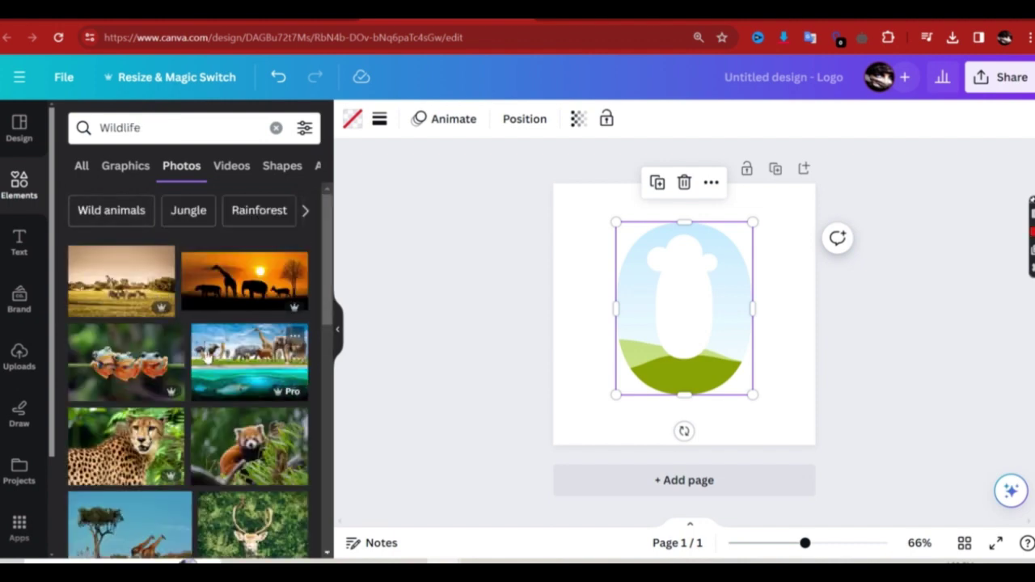
{"action": "scroll", "coordinate": [207, 356], "scroll_direction": "down", "scroll_amount": 2}
{"action": "scroll", "coordinate": [207, 356], "scroll_direction": "down", "scroll_amount": 2}
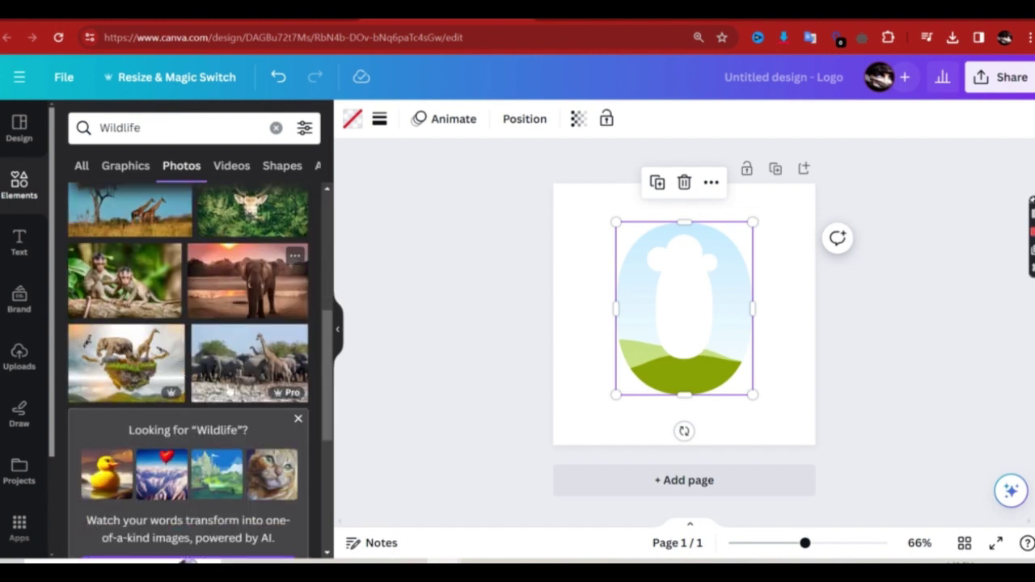
{"action": "scroll", "coordinate": [203, 363], "scroll_direction": "down", "scroll_amount": 4}
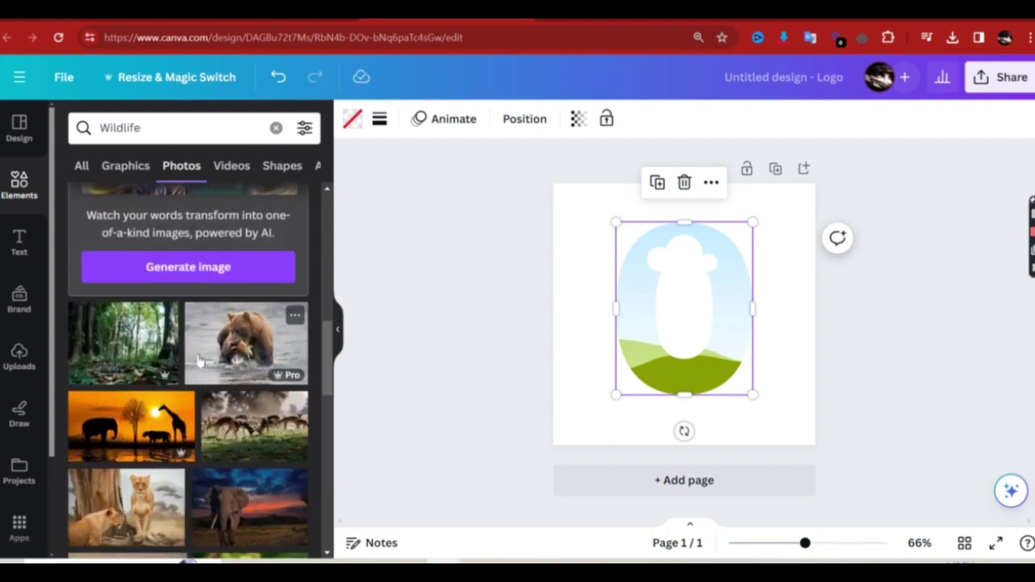
{"action": "scroll", "coordinate": [199, 361], "scroll_direction": "down", "scroll_amount": 2}
{"action": "scroll", "coordinate": [198, 361], "scroll_direction": "down", "scroll_amount": 4}
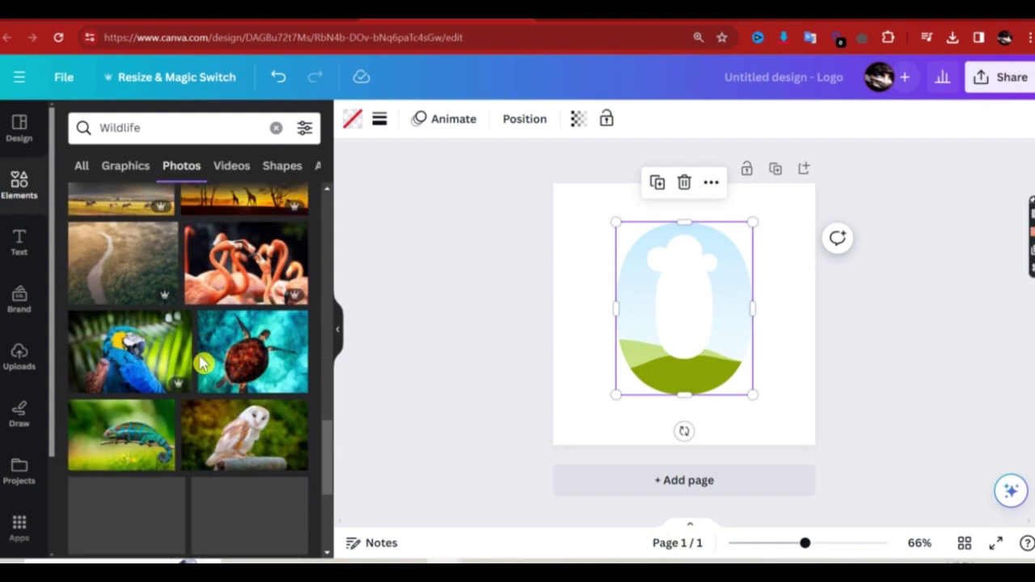
{"action": "scroll", "coordinate": [203, 363], "scroll_direction": "down", "scroll_amount": 3}
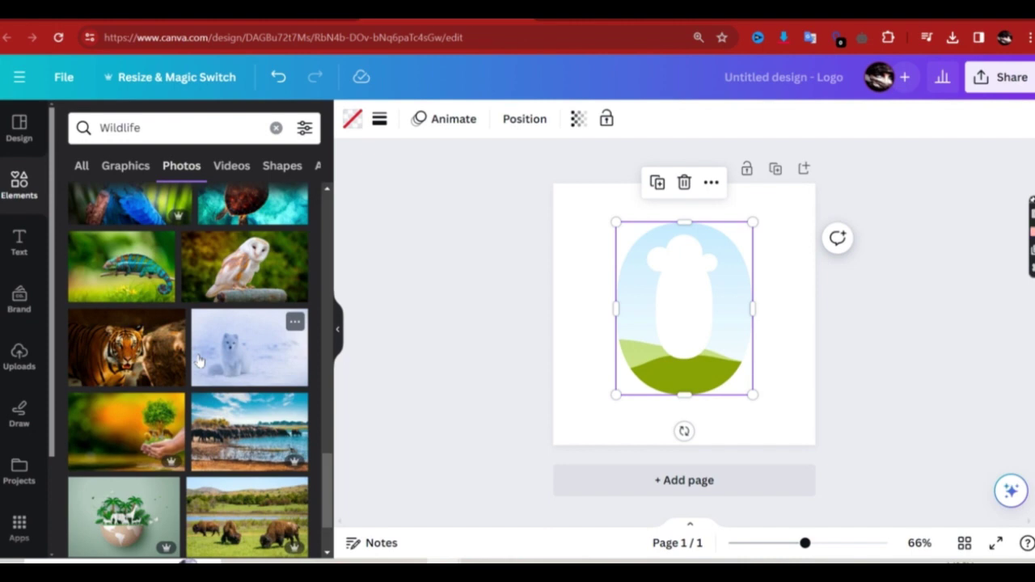
{"action": "scroll", "coordinate": [199, 362], "scroll_direction": "down", "scroll_amount": 3}
{"action": "scroll", "coordinate": [199, 361], "scroll_direction": "down", "scroll_amount": 3}
{"action": "left_click", "coordinate": [115, 323]}
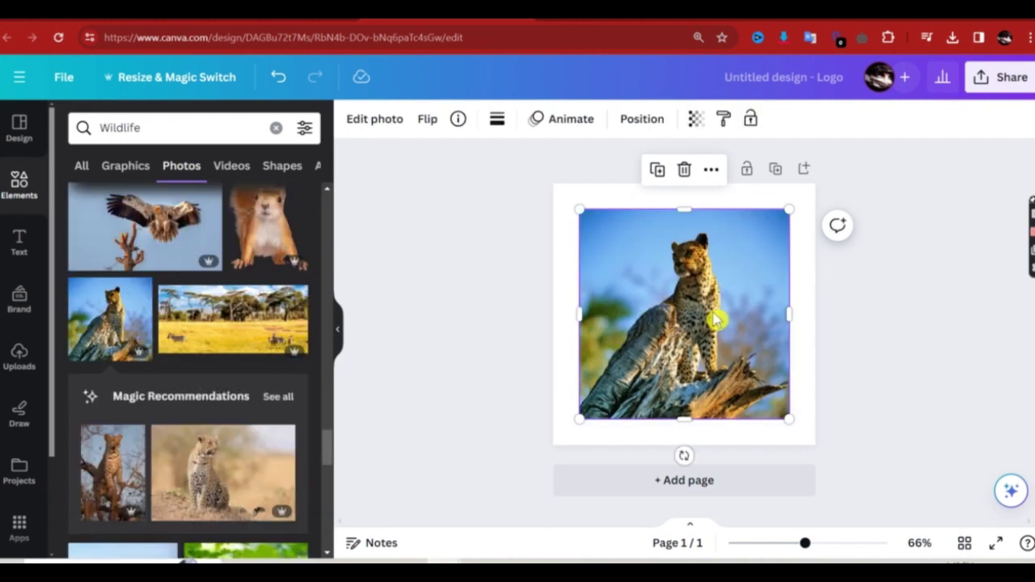
- Set the leopard photo's transparency to 61, duplicate it and place the two photos offset from each other over the page
{"action": "left_click_drag", "start_coordinate": [739, 346], "coordinate": [713, 322]}
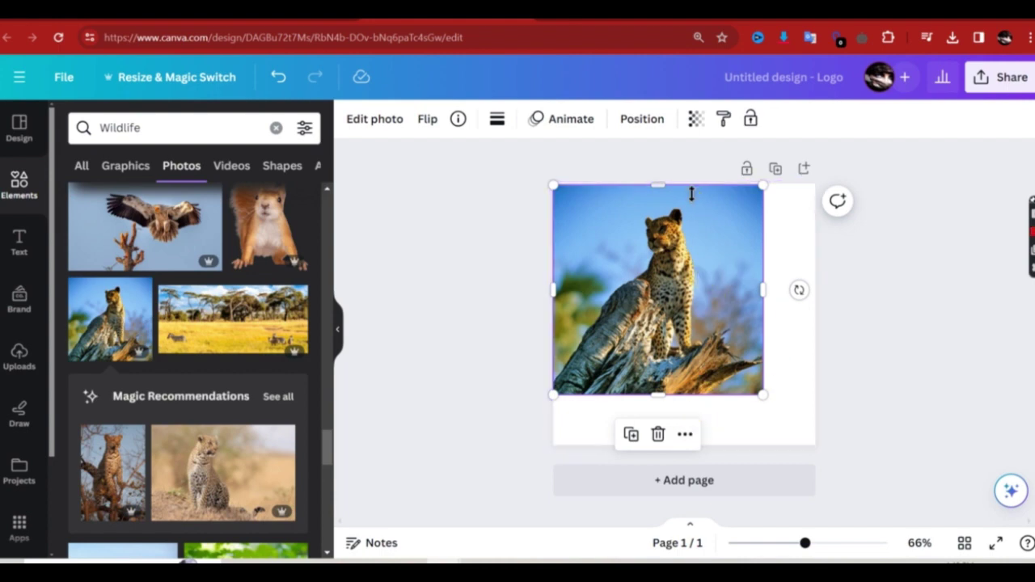
{"action": "left_click", "coordinate": [696, 120]}
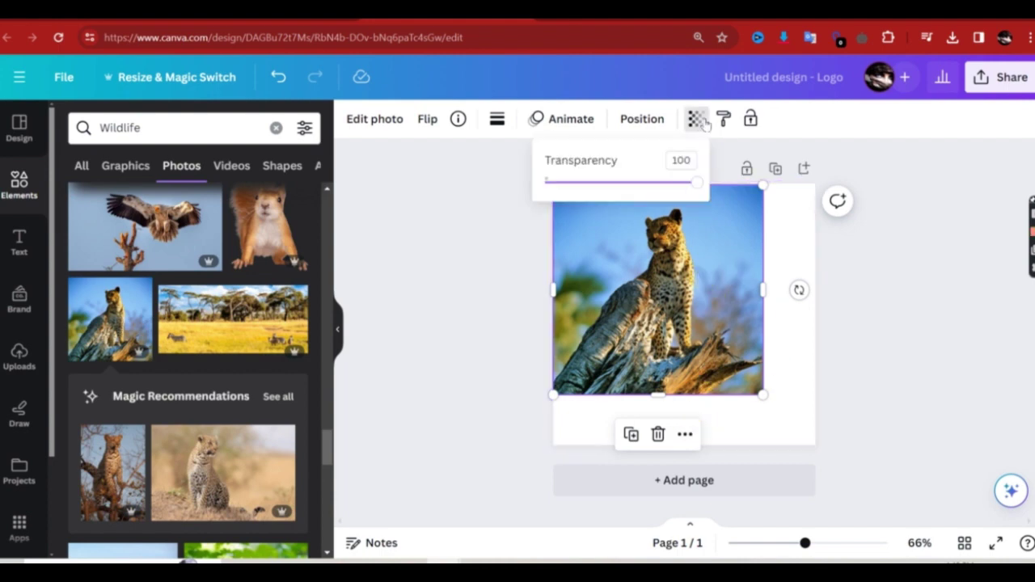
{"action": "left_click_drag", "start_coordinate": [698, 187], "coordinate": [640, 196]}
{"action": "left_click_drag", "start_coordinate": [625, 291], "coordinate": [688, 417]}
{"action": "left_click", "coordinate": [684, 172]}
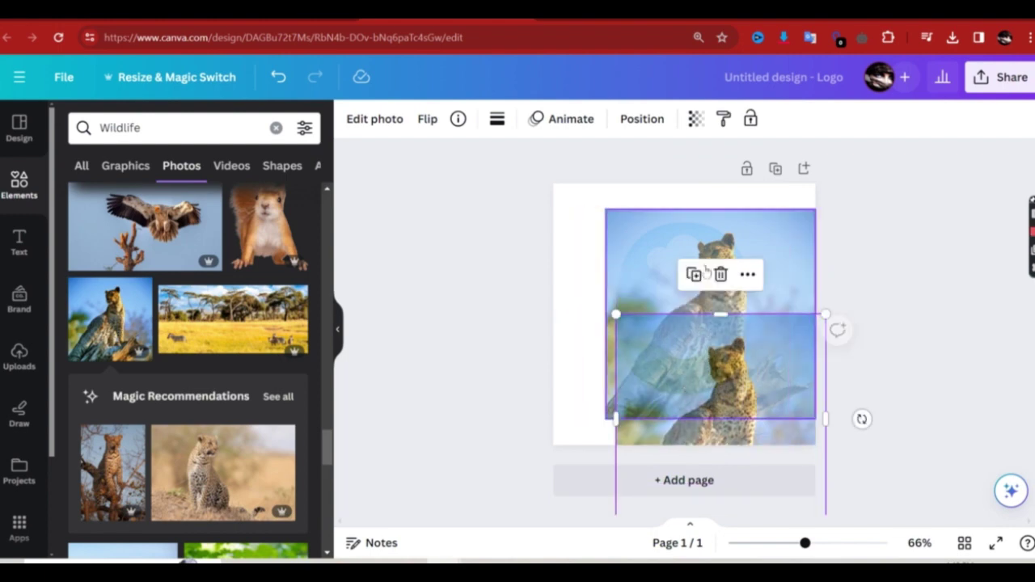
- Restore the upper leopard photo's transparency to 100 and place it inside the letter O frame
{"action": "left_click", "coordinate": [780, 255]}
{"action": "left_click_drag", "start_coordinate": [782, 255], "coordinate": [754, 239]}
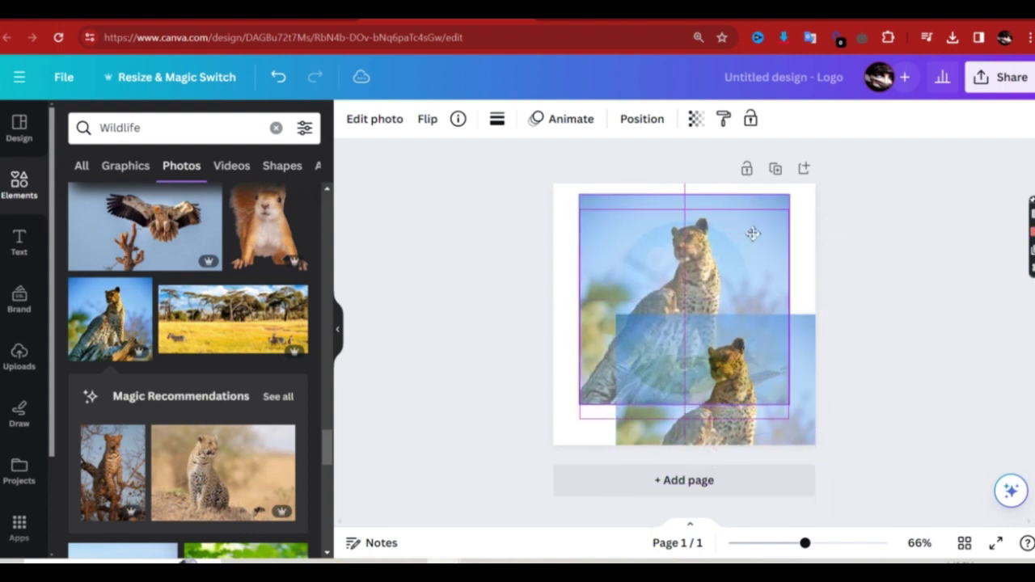
{"action": "left_click", "coordinate": [694, 122]}
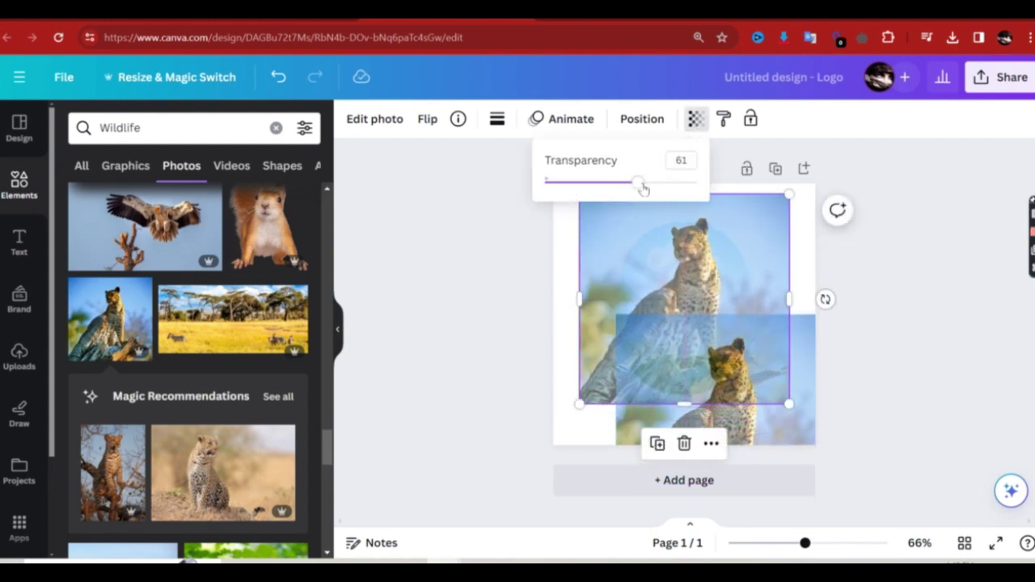
{"action": "left_click_drag", "start_coordinate": [639, 184], "coordinate": [843, 190]}
{"action": "left_click_drag", "start_coordinate": [726, 235], "coordinate": [706, 267]}
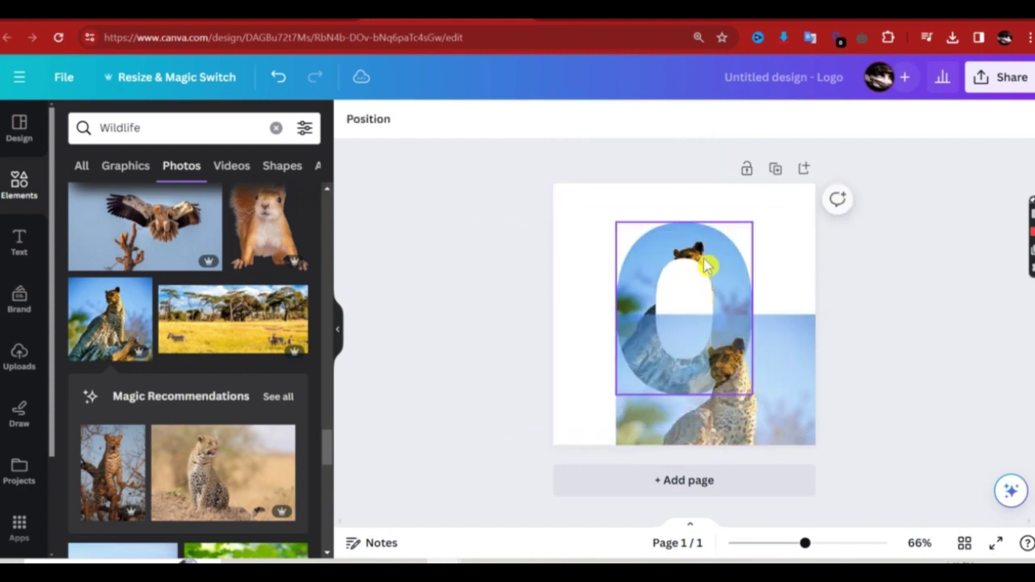
- Enlarge and reposition the leopard photo inside the O frame, and move the faded copy to the page's lower right corner
{"action": "double_click", "coordinate": [649, 272]}
{"action": "left_click_drag", "start_coordinate": [657, 306], "coordinate": [721, 265]}
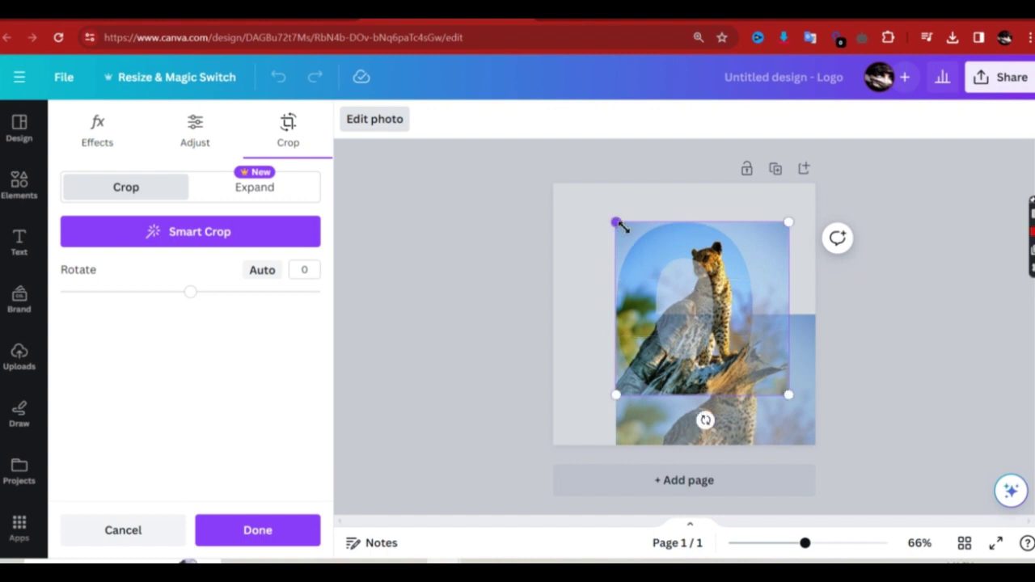
{"action": "left_click_drag", "start_coordinate": [621, 228], "coordinate": [554, 210]}
{"action": "left_click_drag", "start_coordinate": [619, 247], "coordinate": [664, 230]}
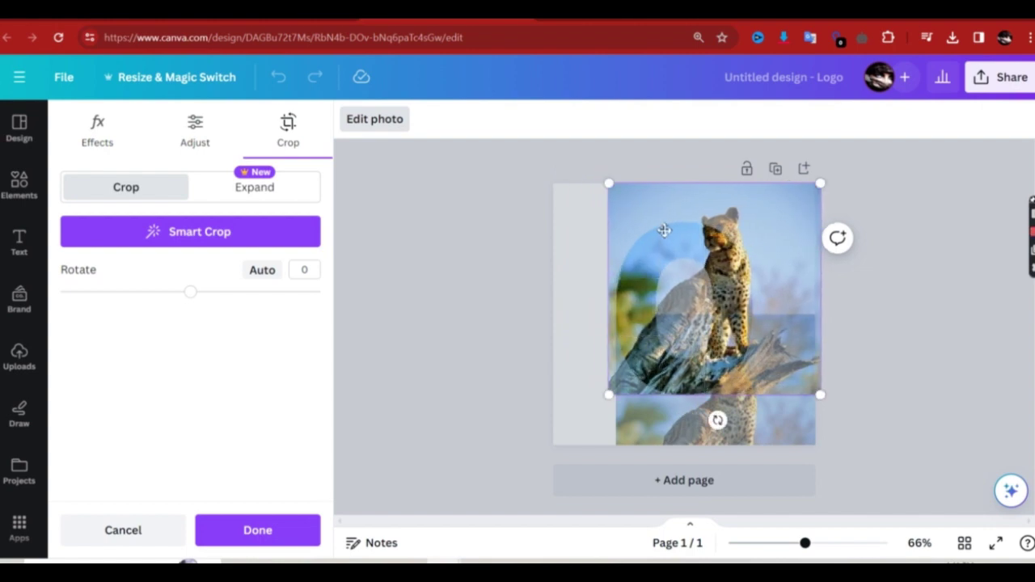
{"action": "left_click_drag", "start_coordinate": [608, 396], "coordinate": [549, 445]}
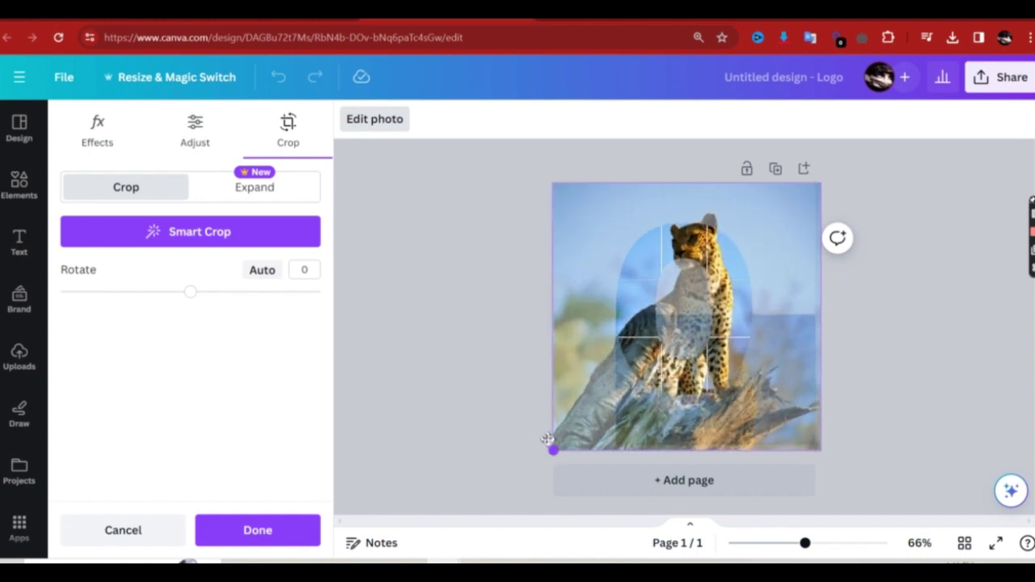
{"action": "left_click_drag", "start_coordinate": [589, 368], "coordinate": [609, 342]}
{"action": "left_click", "coordinate": [778, 423]}
- Duplicate the photo-filled letter O and place the copy slightly left of the original at the same height
{"action": "left_click", "coordinate": [643, 279]}
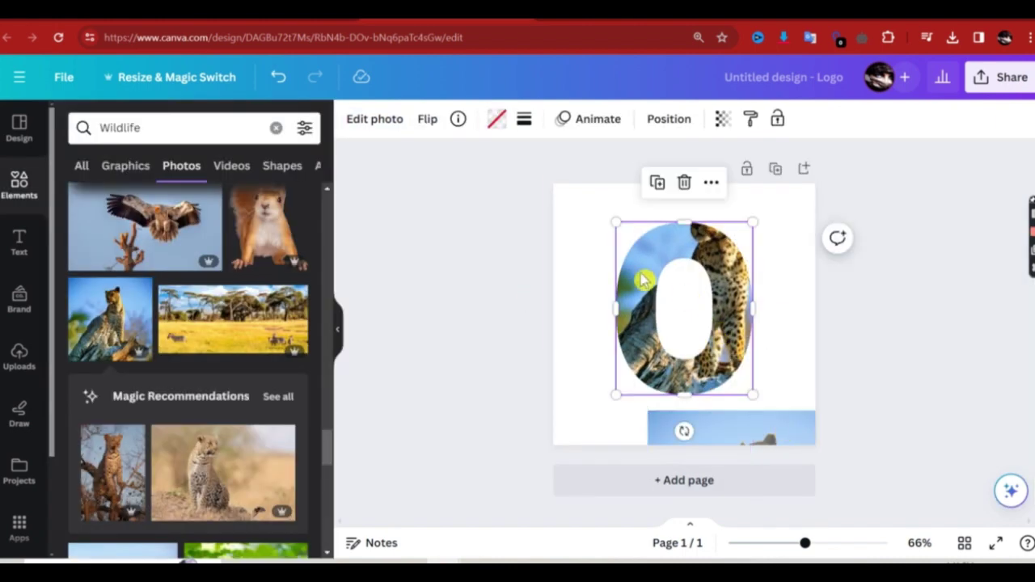
{"action": "left_click", "coordinate": [656, 183]}
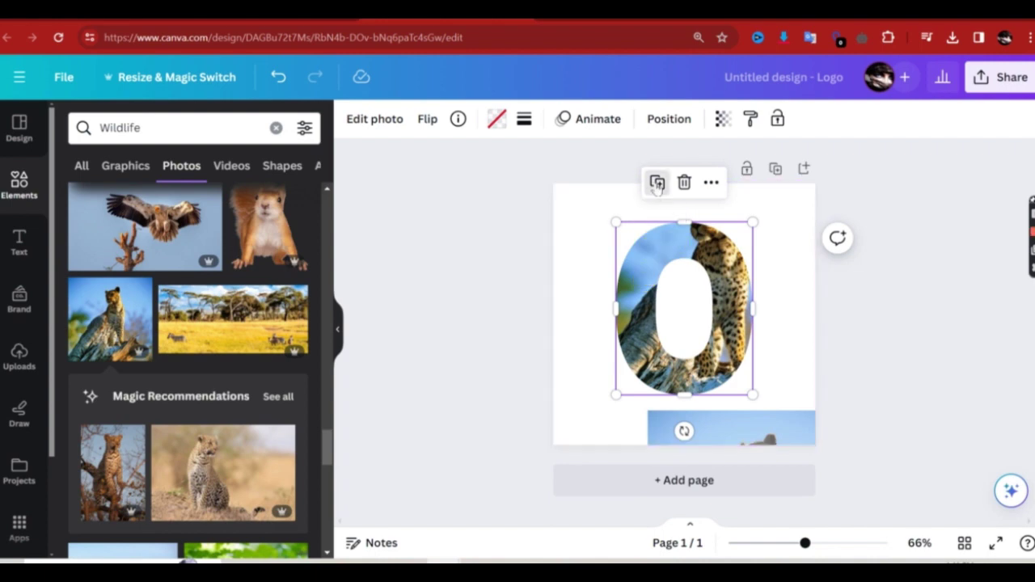
{"action": "left_click_drag", "start_coordinate": [739, 302], "coordinate": [717, 291]}
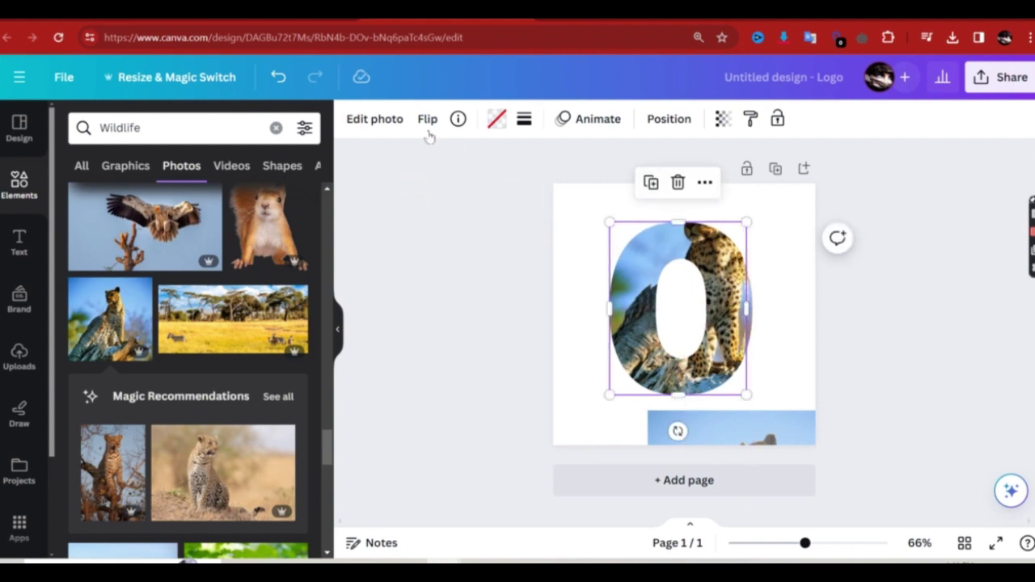
- Adjust the duplicate letter O's photo to brightness -24, contrast -37 and shadows -72
{"action": "left_click", "coordinate": [362, 119]}
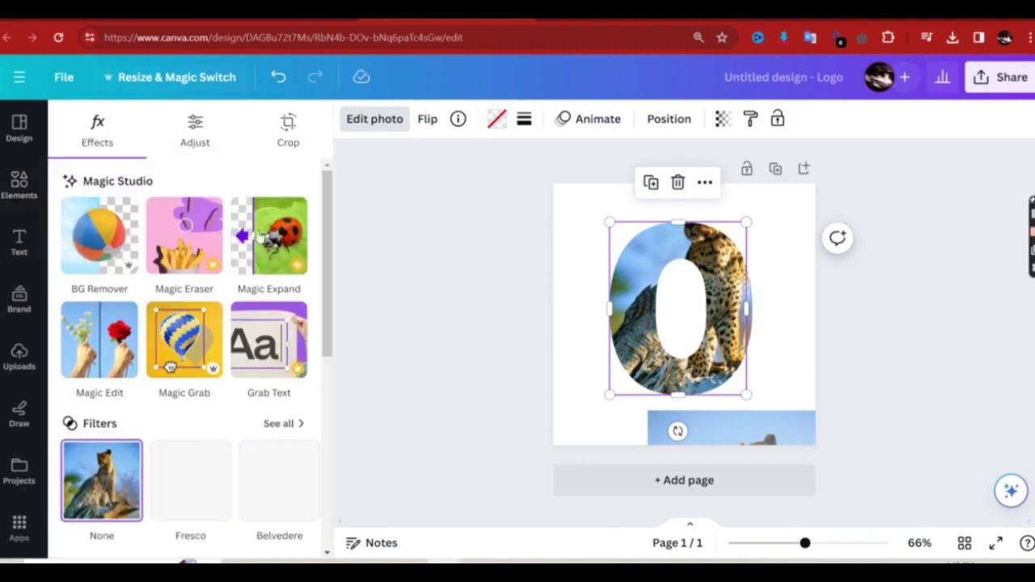
{"action": "left_click", "coordinate": [186, 142]}
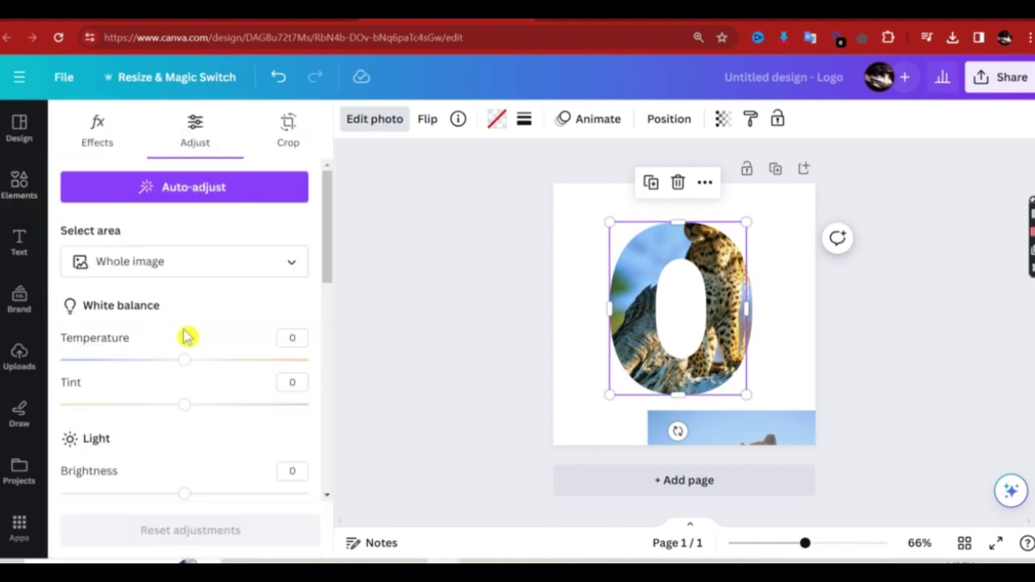
{"action": "scroll", "coordinate": [154, 338], "scroll_direction": "down", "scroll_amount": 3}
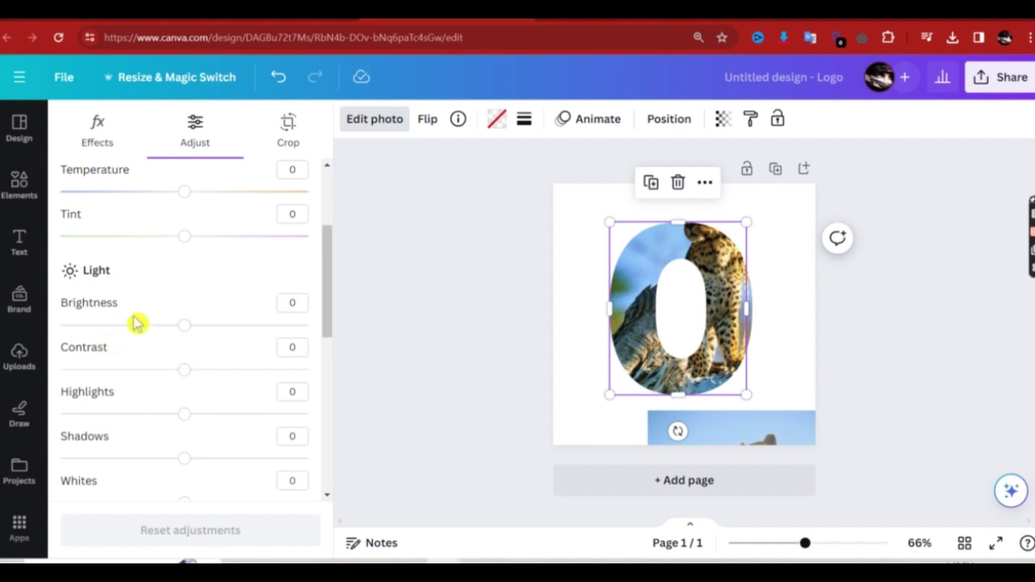
{"action": "left_click_drag", "start_coordinate": [179, 326], "coordinate": [154, 327]}
{"action": "left_click_drag", "start_coordinate": [174, 372], "coordinate": [138, 369]}
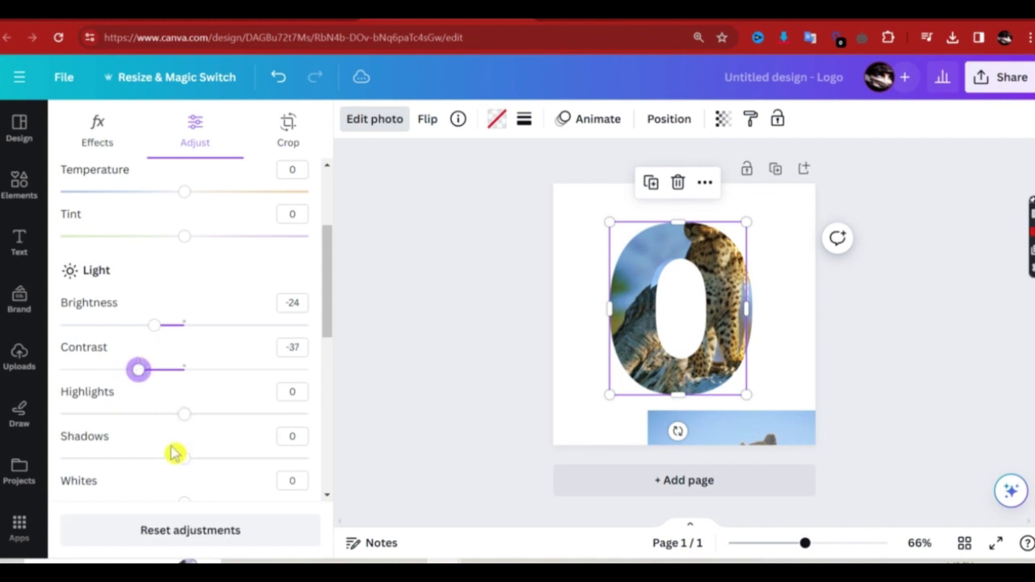
{"action": "left_click_drag", "start_coordinate": [185, 459], "coordinate": [98, 457]}
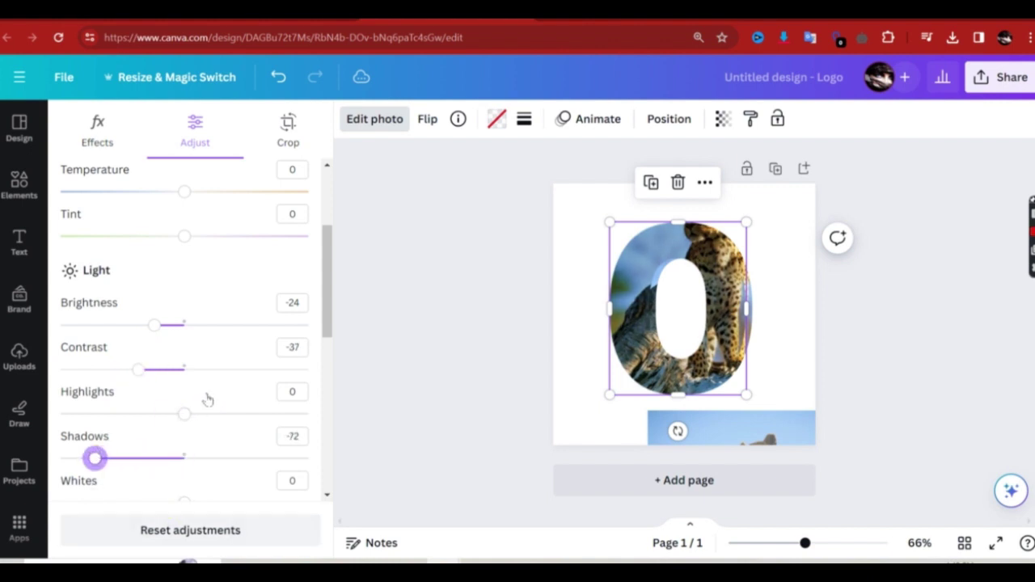
- Set the duplicate O's whites to -28 and blacks to 84, and reduce its saturation
{"action": "scroll", "coordinate": [206, 400], "scroll_direction": "down", "scroll_amount": 2}
{"action": "left_click_drag", "start_coordinate": [185, 337], "coordinate": [150, 336]}
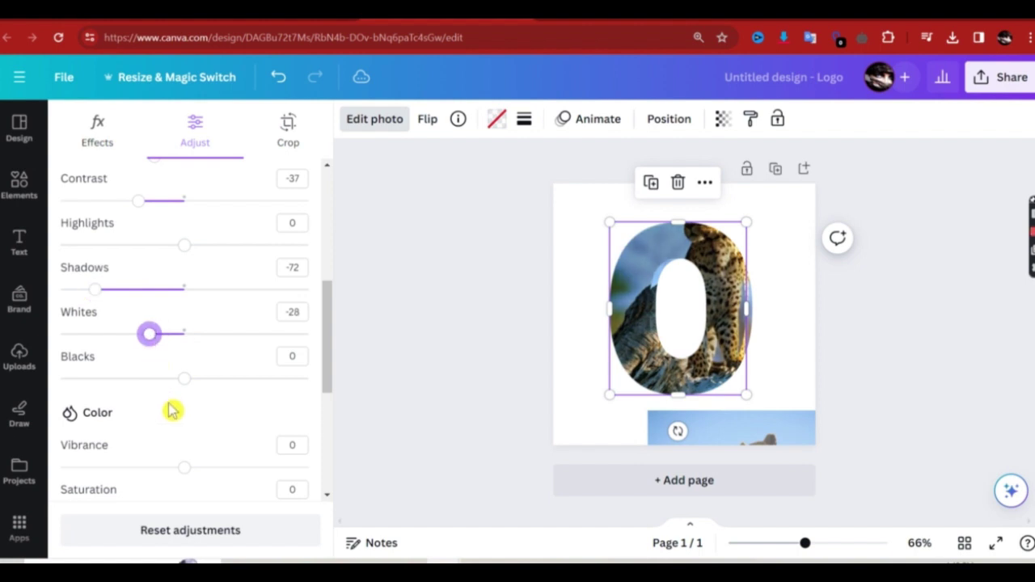
{"action": "left_click_drag", "start_coordinate": [183, 381], "coordinate": [289, 377]}
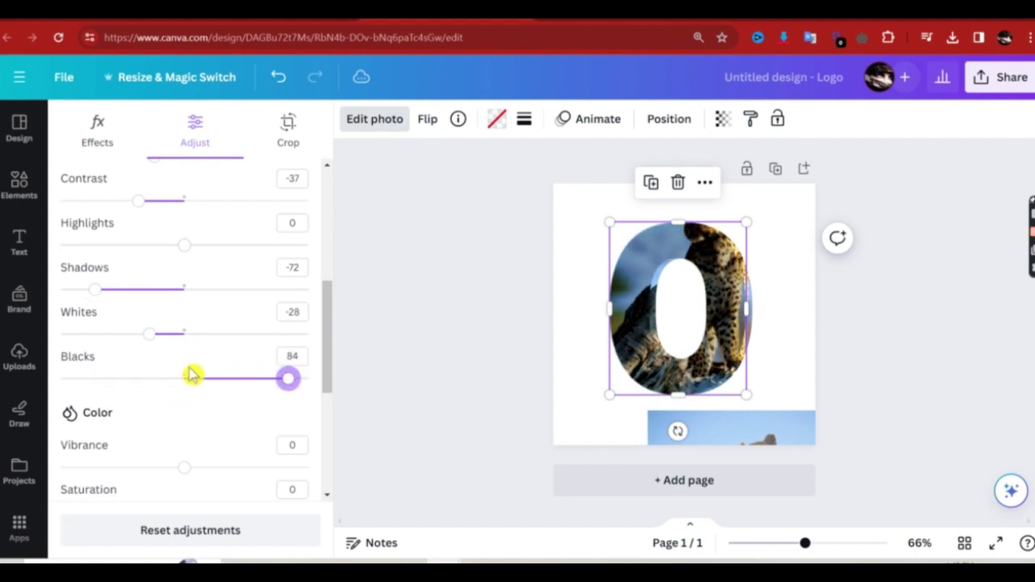
{"action": "scroll", "coordinate": [192, 374], "scroll_direction": "down", "scroll_amount": 2}
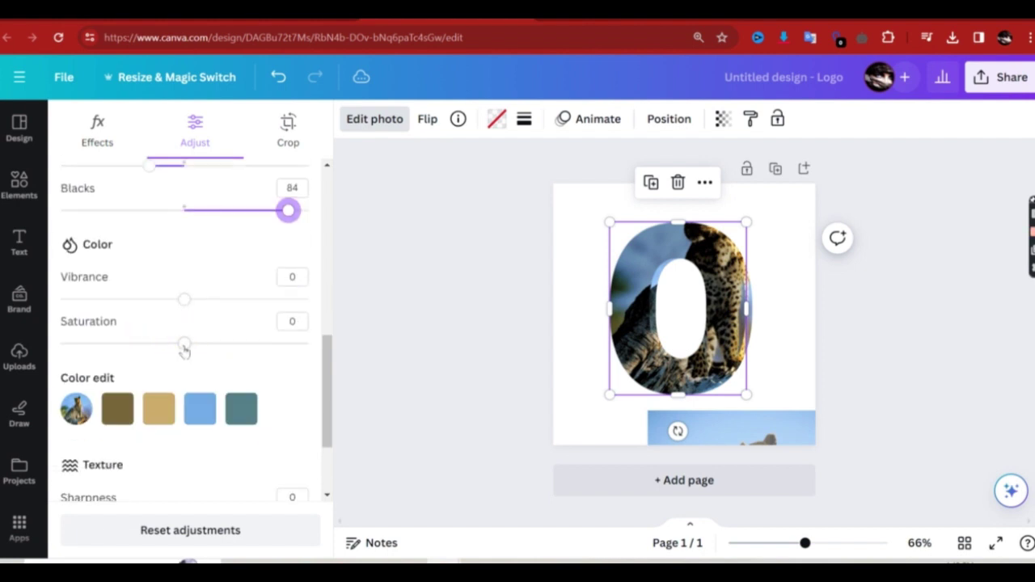
{"action": "left_click_drag", "start_coordinate": [185, 344], "coordinate": [148, 343]}
{"action": "scroll", "coordinate": [141, 409], "scroll_direction": "down", "scroll_amount": 2}
{"action": "scroll", "coordinate": [150, 402], "scroll_direction": "up", "scroll_amount": 7}
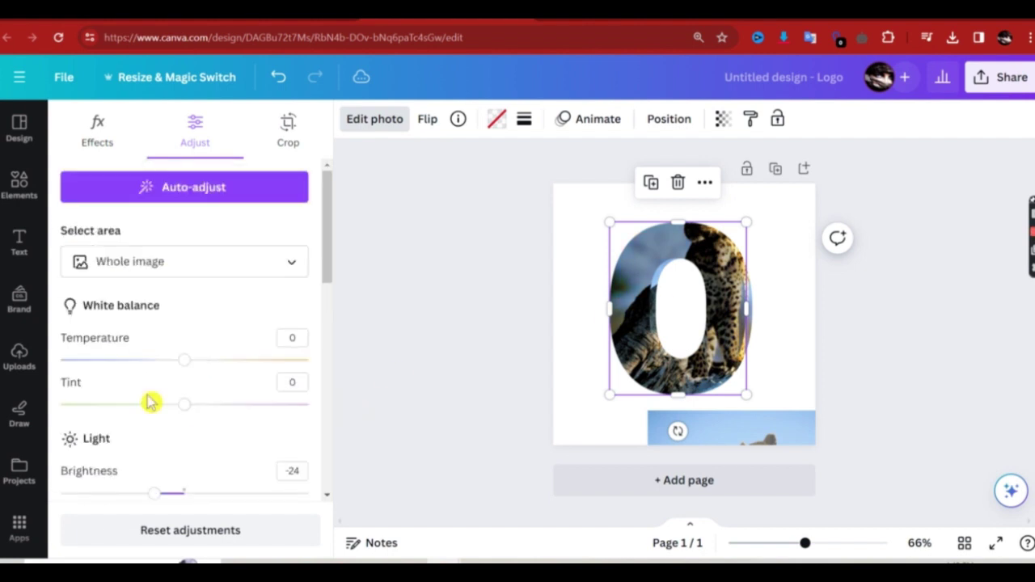
- Send the darkened O one layer backward behind the original and shift it slightly further left
{"action": "right_click", "coordinate": [642, 266]}
{"action": "key", "text": "Escape"}
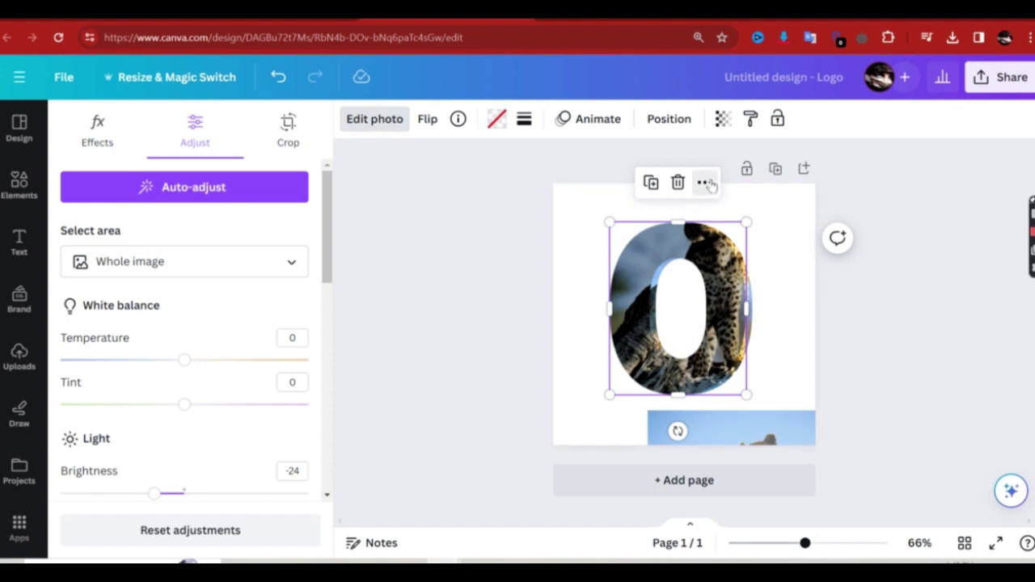
{"action": "left_click", "coordinate": [705, 183]}
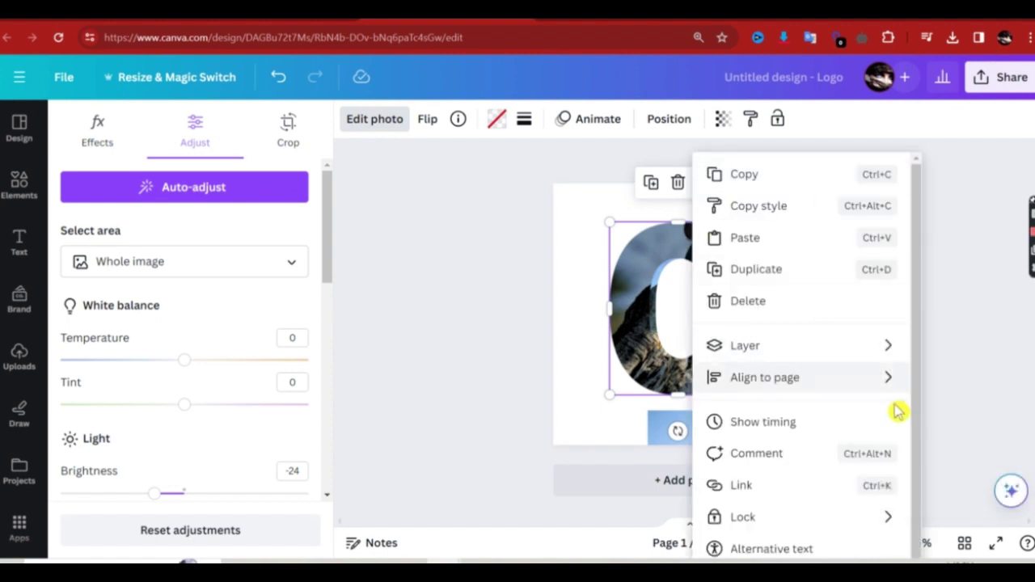
{"action": "mouse_move", "coordinate": [815, 339]}
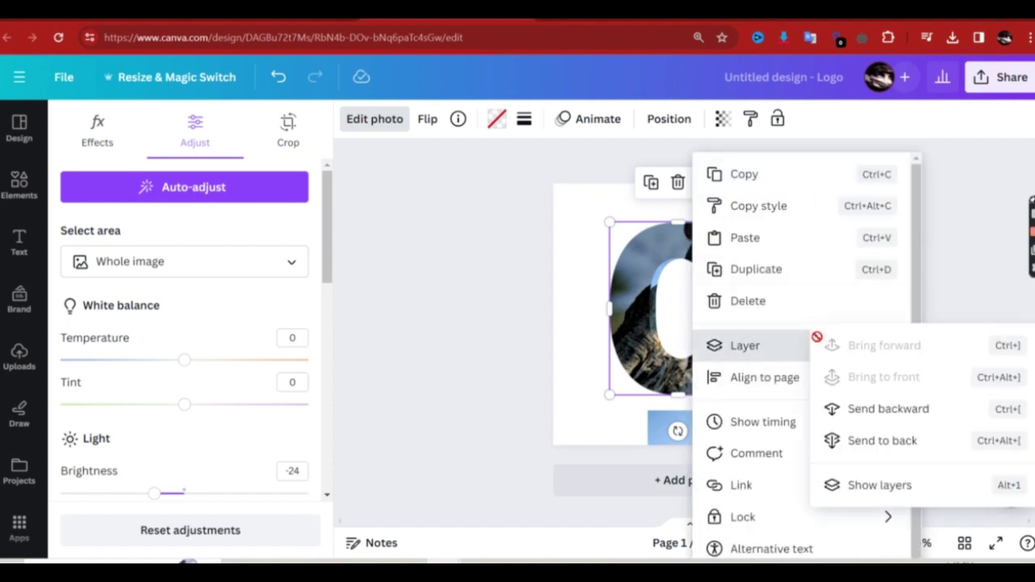
{"action": "left_click", "coordinate": [888, 409]}
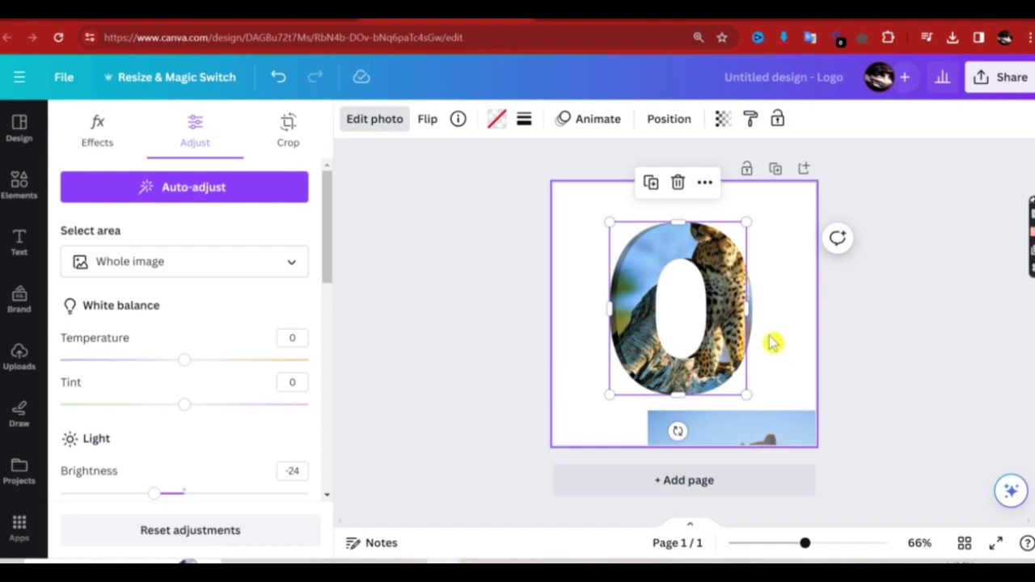
{"action": "left_click", "coordinate": [773, 343]}
{"action": "left_click", "coordinate": [614, 315]}
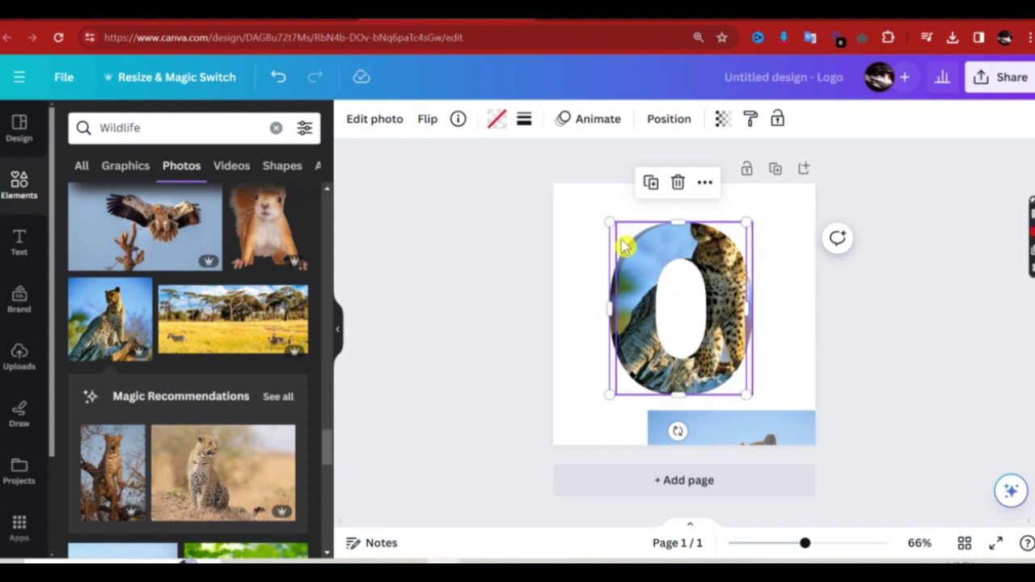
{"action": "mouse_move", "coordinate": [643, 252]}
{"action": "left_mouse_down"}
{"action": "mouse_move", "coordinate": [656, 252]}
{"action": "mouse_move", "coordinate": [639, 240]}
{"action": "left_mouse_up"}
- Set the rear O's photo temperature to 70 and tint to -100
{"action": "left_click", "coordinate": [374, 119]}
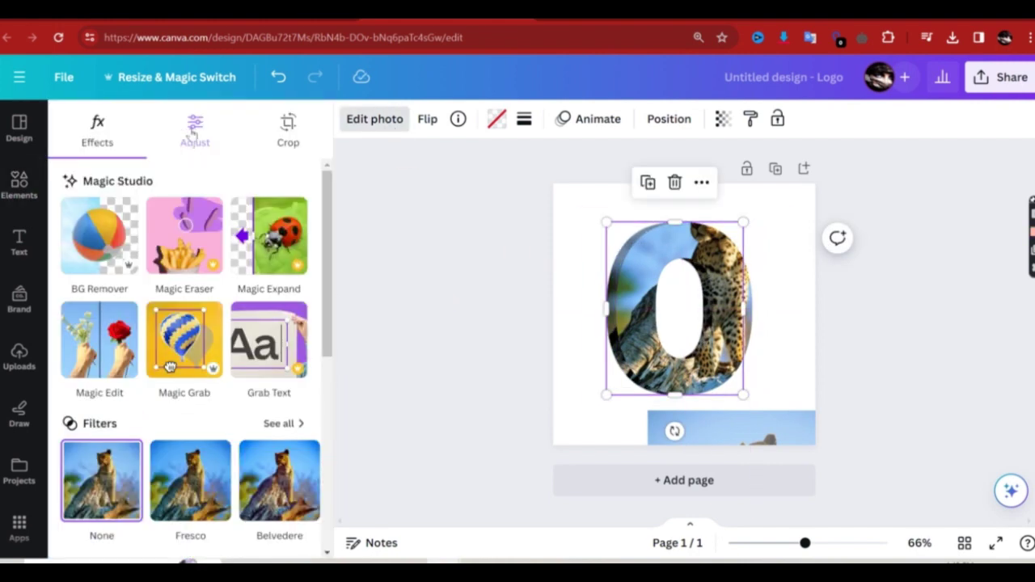
{"action": "left_click", "coordinate": [195, 130]}
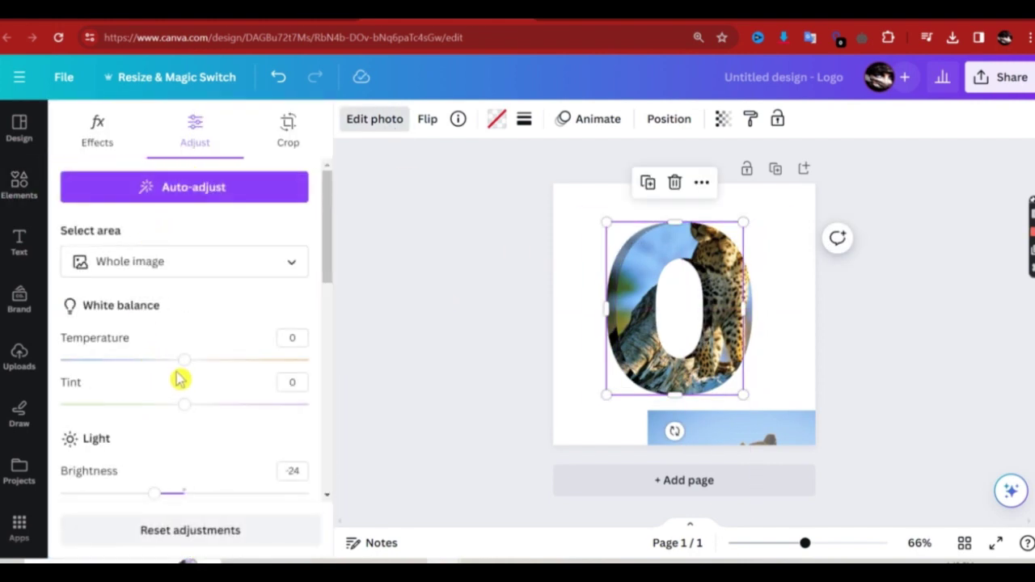
{"action": "left_click_drag", "start_coordinate": [257, 361], "coordinate": [272, 345]}
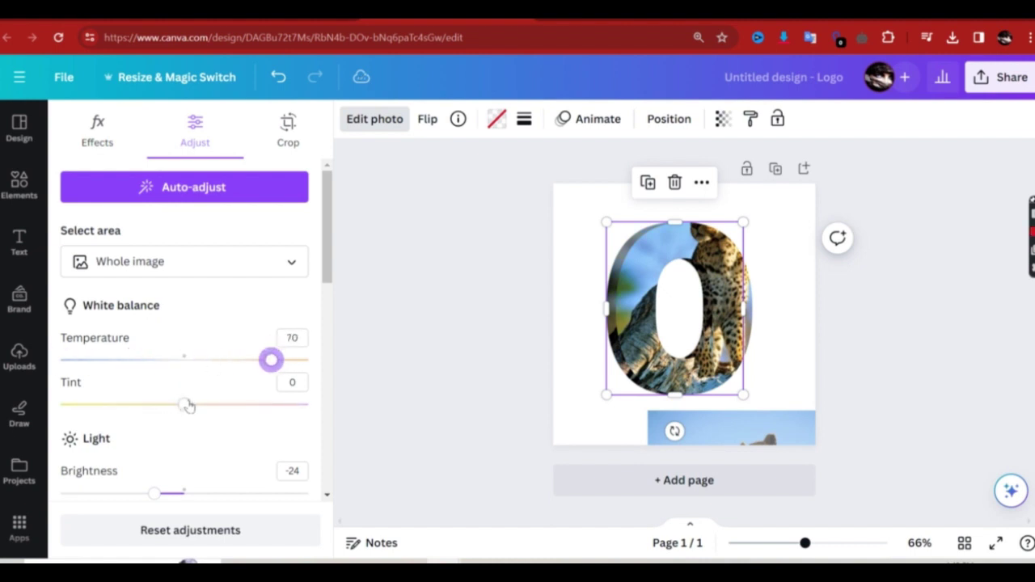
{"action": "left_click_drag", "start_coordinate": [188, 406], "coordinate": [62, 405]}
- Darken the rear O by setting brightness to -100 and lowering its contrast, highlights and shadows further
{"action": "scroll", "coordinate": [121, 364], "scroll_direction": "down", "scroll_amount": 2}
{"action": "left_click_drag", "start_coordinate": [154, 324], "coordinate": [10, 334]}
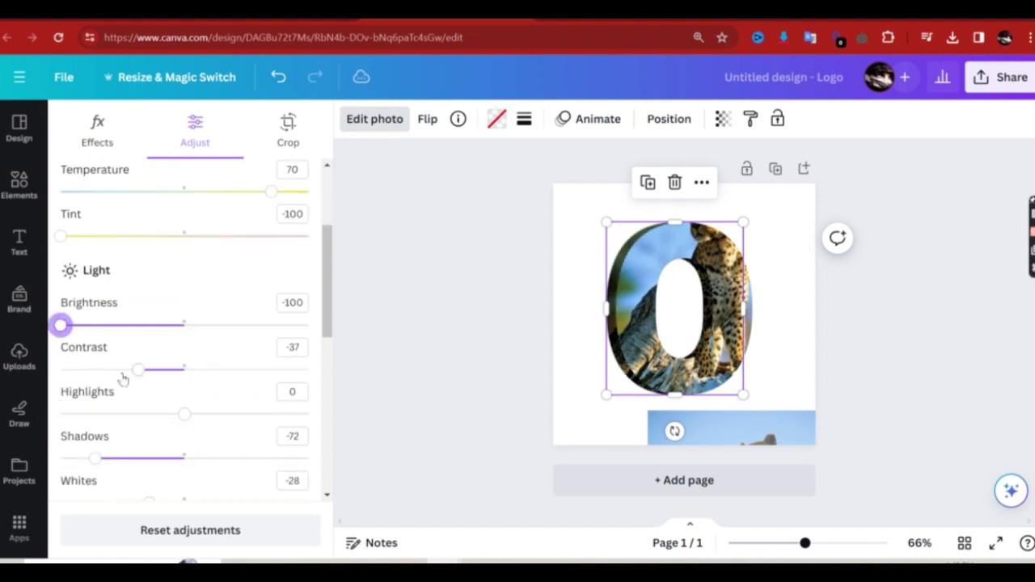
{"action": "left_click_drag", "start_coordinate": [123, 377], "coordinate": [62, 369]}
{"action": "left_click_drag", "start_coordinate": [184, 413], "coordinate": [61, 413]}
{"action": "left_click_drag", "start_coordinate": [95, 458], "coordinate": [70, 457]}
{"action": "left_click", "coordinate": [483, 293]}
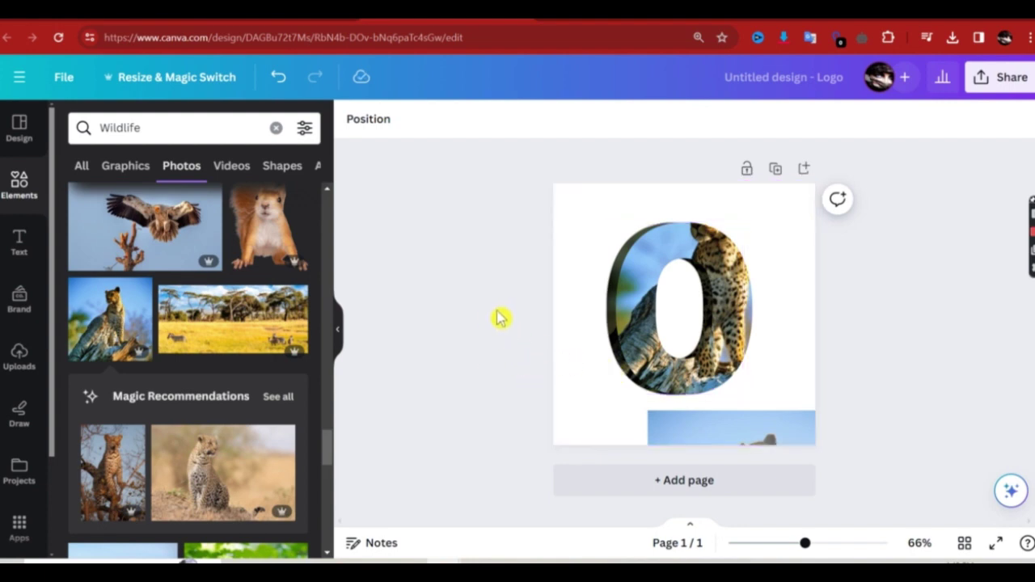
- Group the bright front O and the dark rear O together
{"action": "left_click_drag", "start_coordinate": [499, 317], "coordinate": [776, 348]}
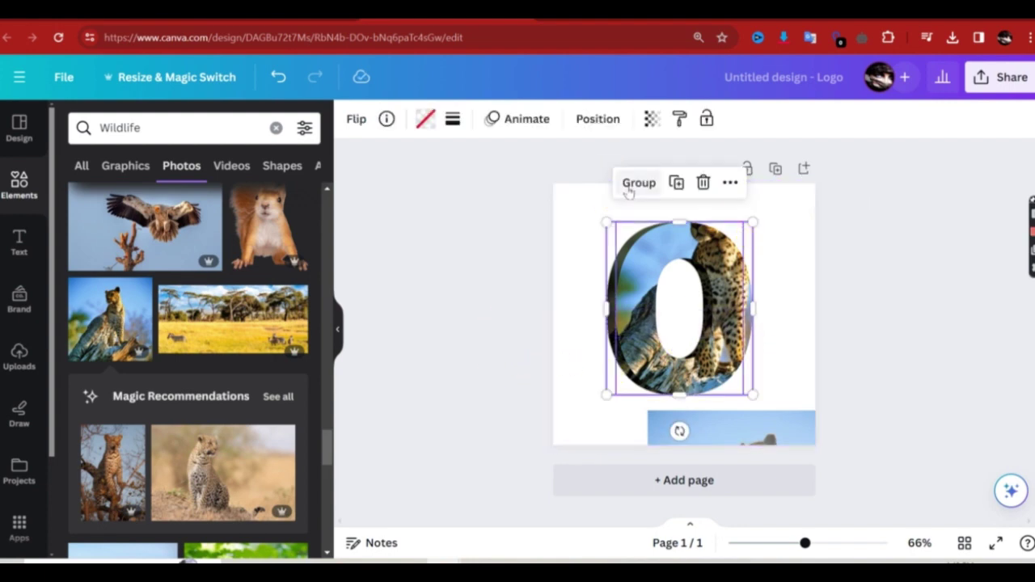
{"action": "left_click", "coordinate": [629, 188]}
{"action": "left_click", "coordinate": [450, 298]}
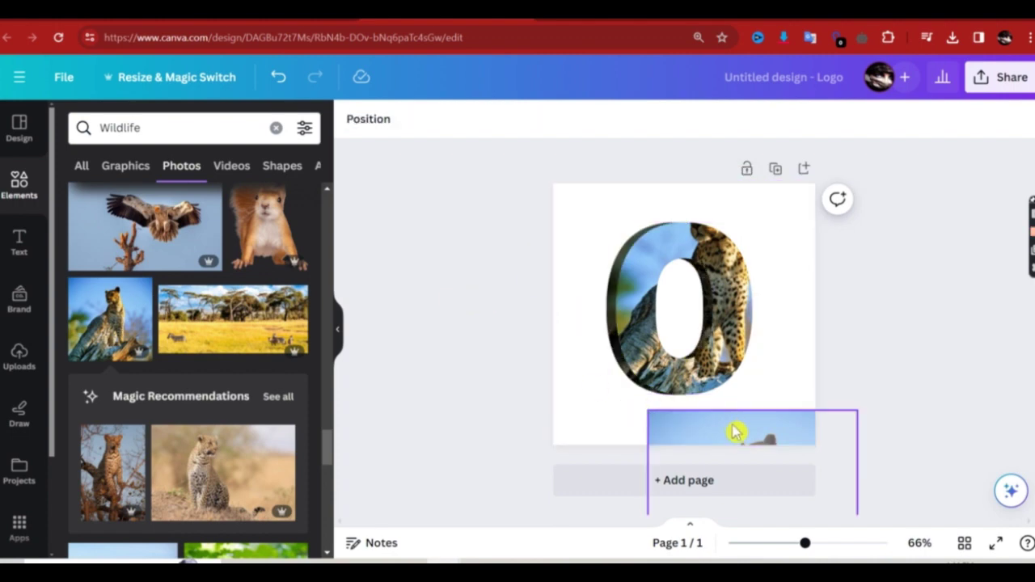
- Move the faded leopard photo from the page's lower right corner over the O and enlarge it
{"action": "left_click", "coordinate": [734, 433]}
{"action": "left_click_drag", "start_coordinate": [734, 434], "coordinate": [779, 327]}
{"action": "left_click_drag", "start_coordinate": [785, 387], "coordinate": [694, 252]}
{"action": "left_click_drag", "start_coordinate": [669, 315], "coordinate": [614, 400]}
{"action": "left_click_drag", "start_coordinate": [765, 302], "coordinate": [836, 270]}
{"action": "left_click_drag", "start_coordinate": [604, 411], "coordinate": [661, 287]}
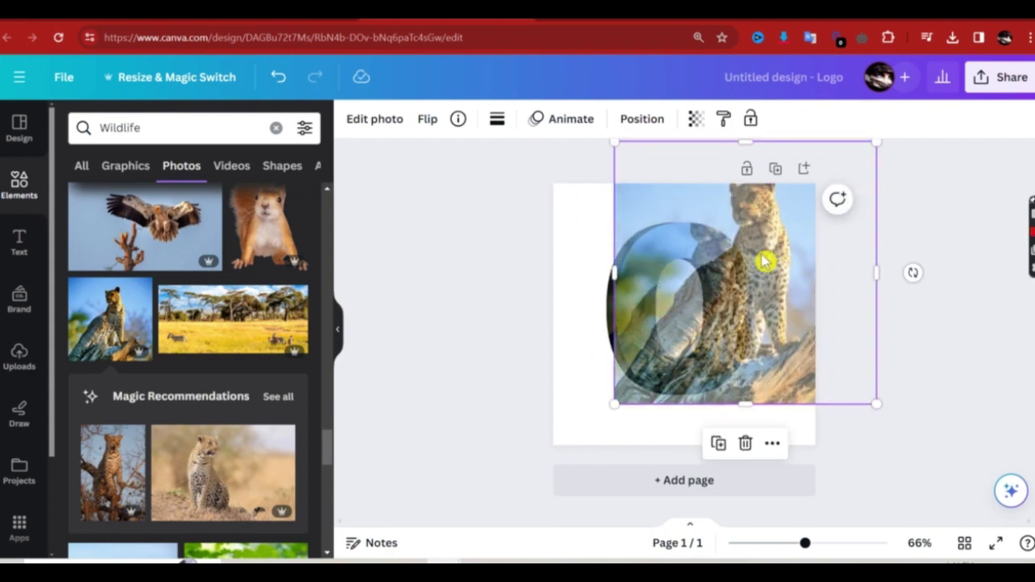
- Remove the faded leopard photo's background with BG Remover and align the cutout with the leopard inside the O
{"action": "left_click", "coordinate": [374, 119]}
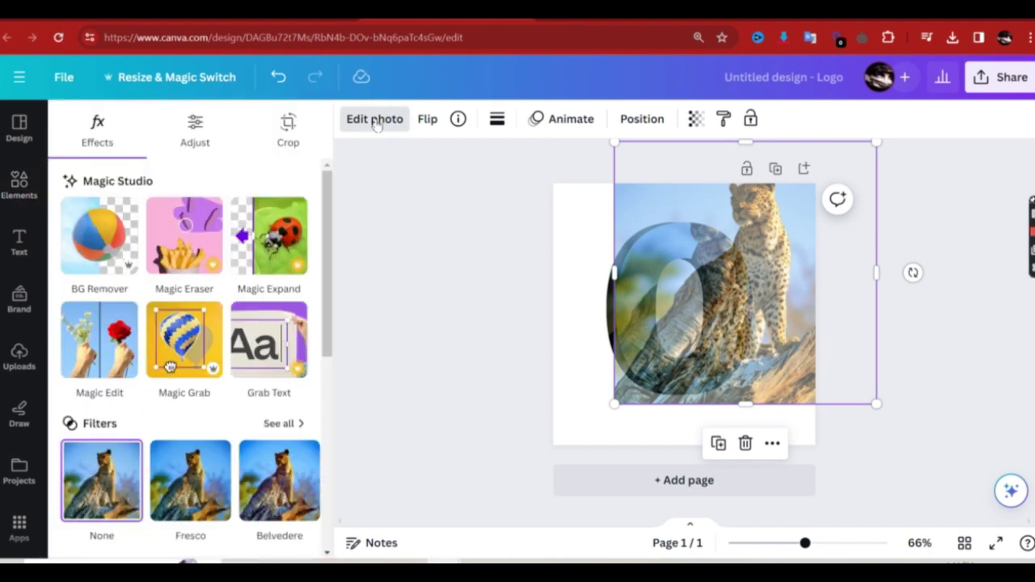
{"action": "left_click", "coordinate": [71, 231]}
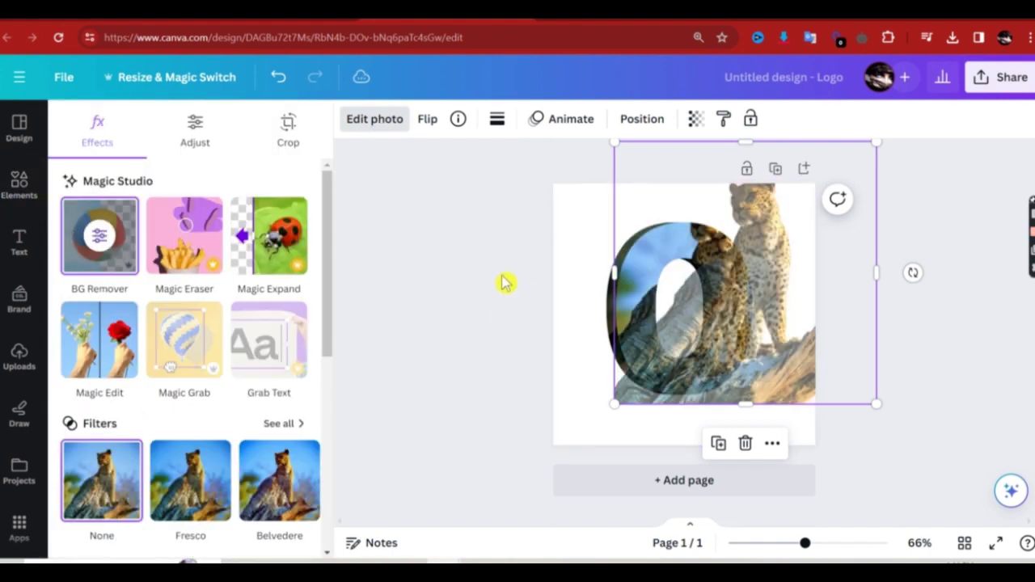
{"action": "key", "text": "Escape"}
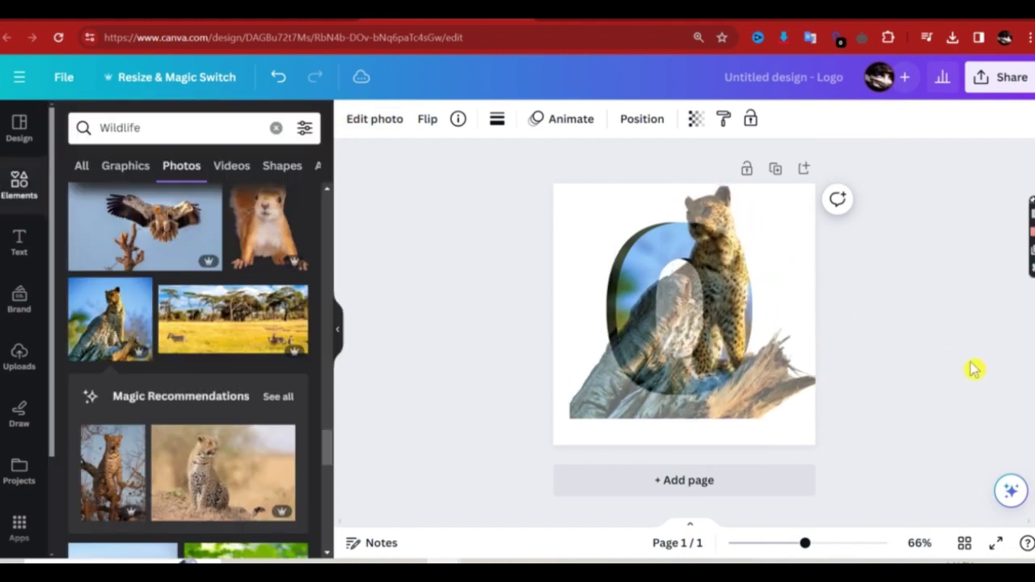
- Crop away the cutout's lower part to keep the leopard's head and shoulders, and set its transparency to 100
{"action": "left_click", "coordinate": [728, 305]}
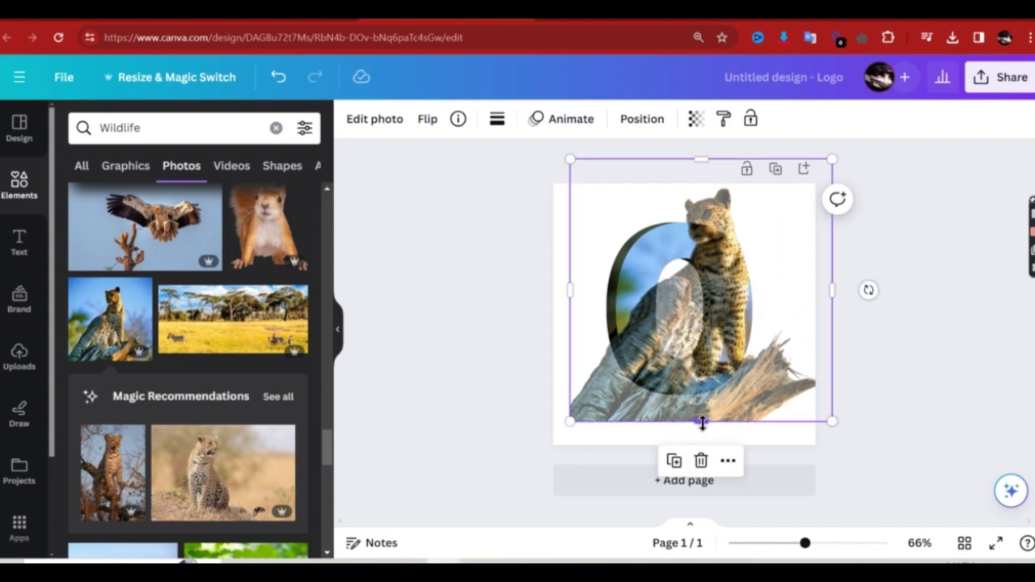
{"action": "left_click_drag", "start_coordinate": [702, 421], "coordinate": [688, 257]}
{"action": "left_click", "coordinate": [695, 120]}
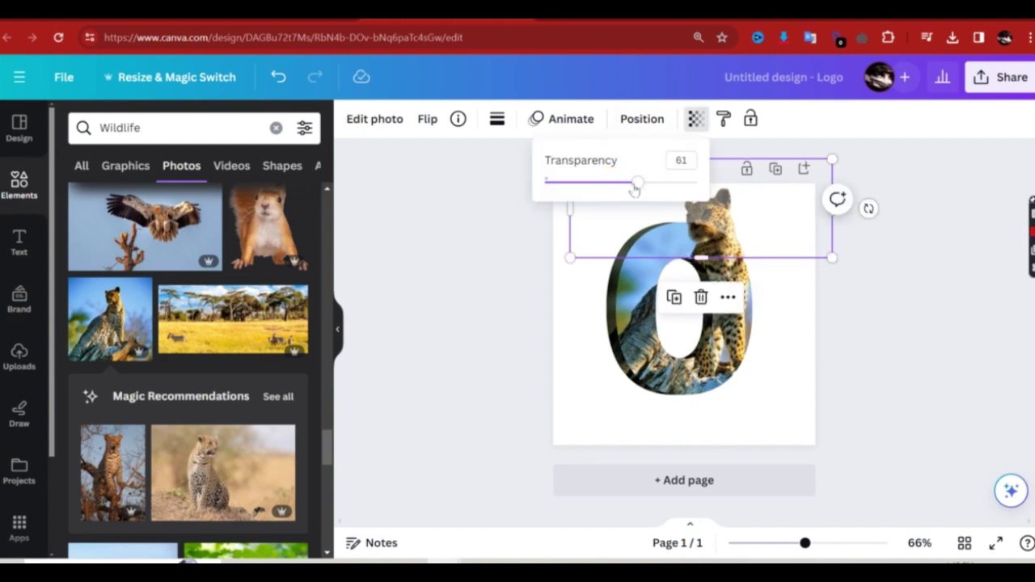
{"action": "left_click_drag", "start_coordinate": [635, 188], "coordinate": [709, 188]}
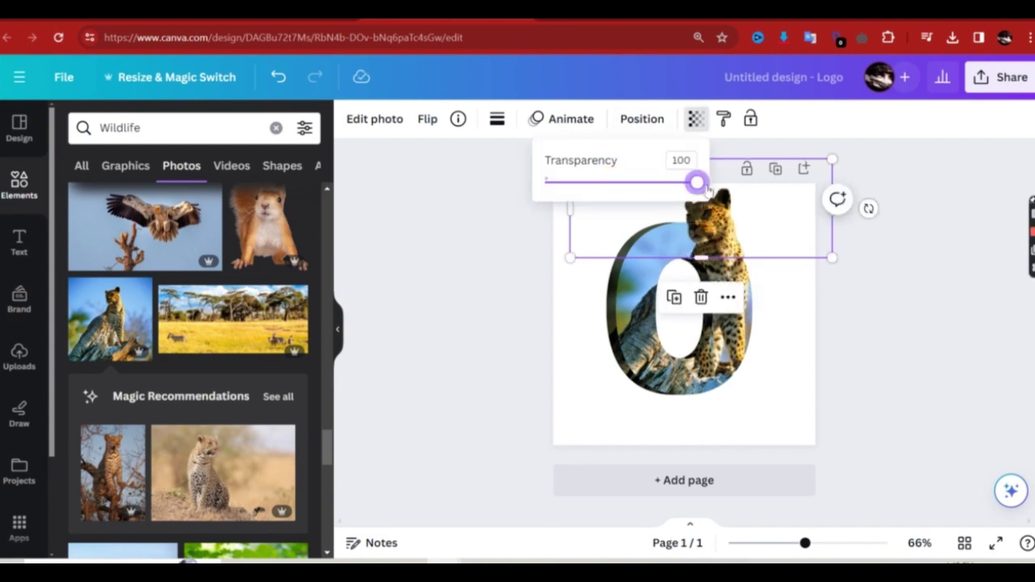
{"action": "left_click", "coordinate": [919, 381]}
{"action": "left_click", "coordinate": [919, 380]}
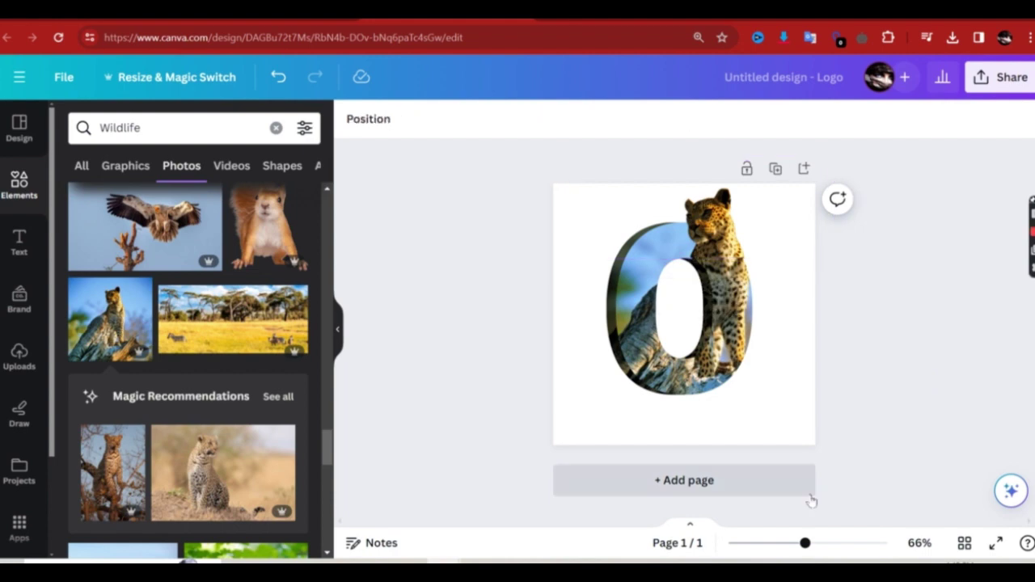
- Fine-tune the size and position of the leopard head cutout so it lines up with the body in the O
{"action": "left_click_drag", "start_coordinate": [804, 543], "coordinate": [822, 543]}
{"action": "left_click", "coordinate": [742, 198]}
{"action": "left_click_drag", "start_coordinate": [742, 198], "coordinate": [746, 198]}
{"action": "left_click_drag", "start_coordinate": [908, 234], "coordinate": [910, 250]}
{"action": "scroll", "coordinate": [909, 251], "scroll_direction": "up", "scroll_amount": 1}
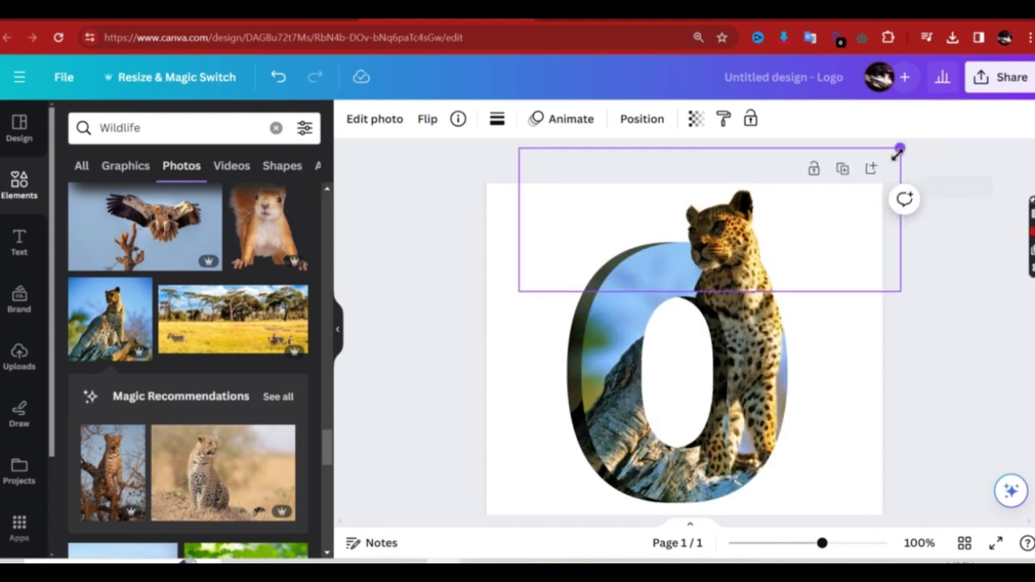
{"action": "left_click_drag", "start_coordinate": [520, 145], "coordinate": [532, 155]}
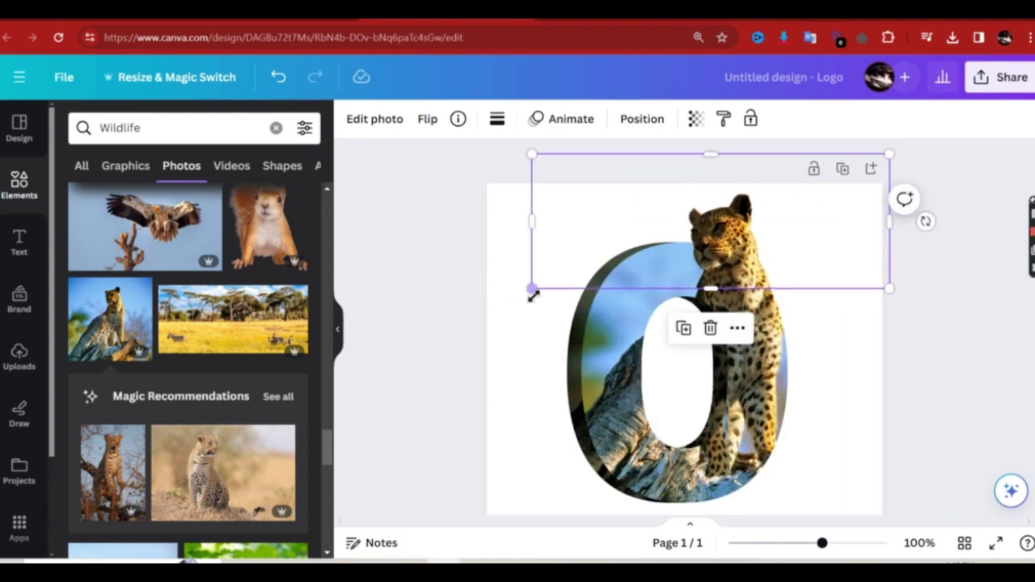
{"action": "left_click", "coordinate": [535, 296]}
{"action": "left_click", "coordinate": [947, 385]}
{"action": "left_click", "coordinate": [809, 543]}
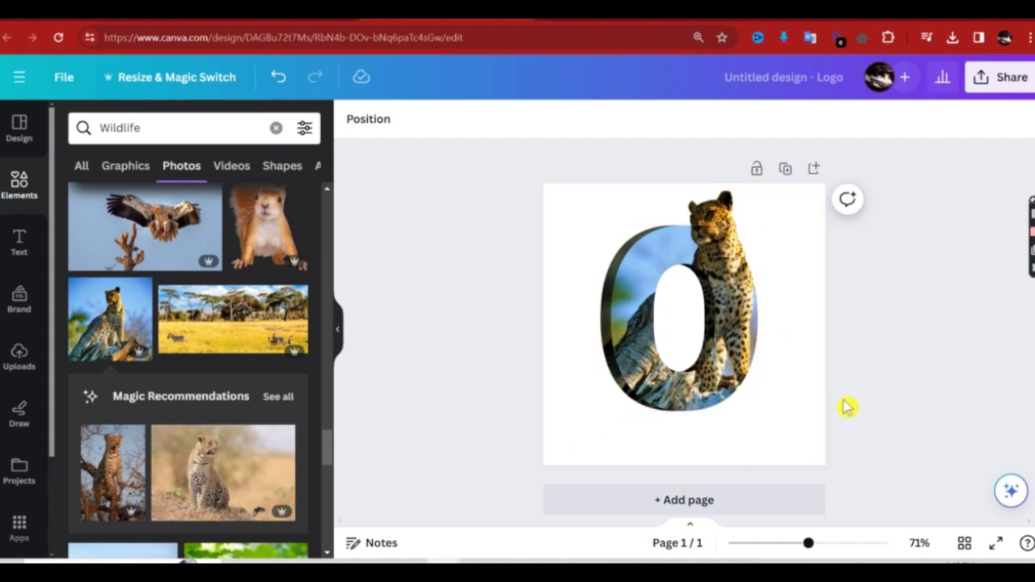
- Download the logo as a 500 × 500 px PNG with a transparent background
{"action": "left_click", "coordinate": [992, 81]}
{"action": "scroll", "coordinate": [889, 428], "scroll_direction": "down", "scroll_amount": 2}
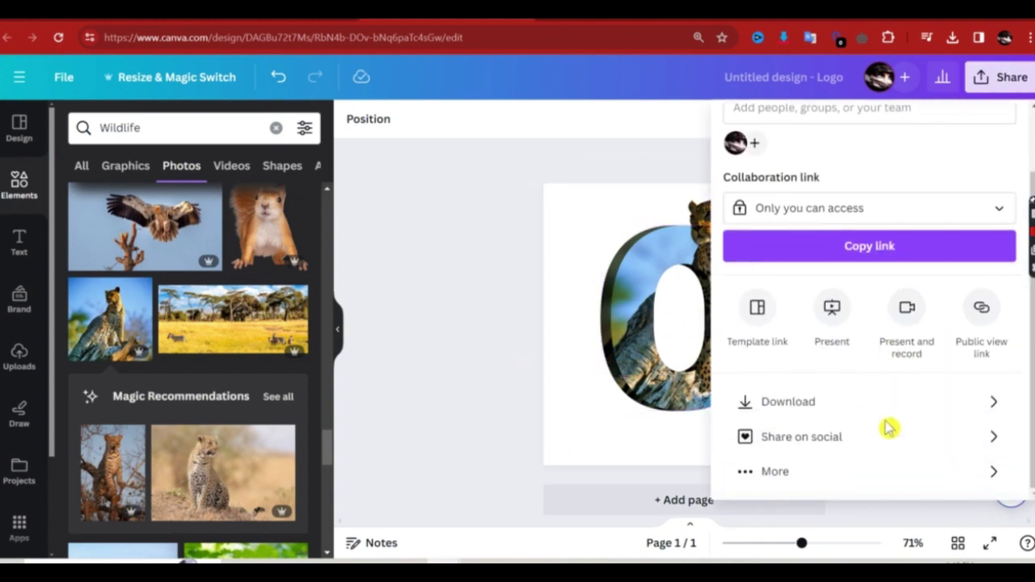
{"action": "left_click", "coordinate": [793, 401]}
{"action": "left_click", "coordinate": [732, 284]}
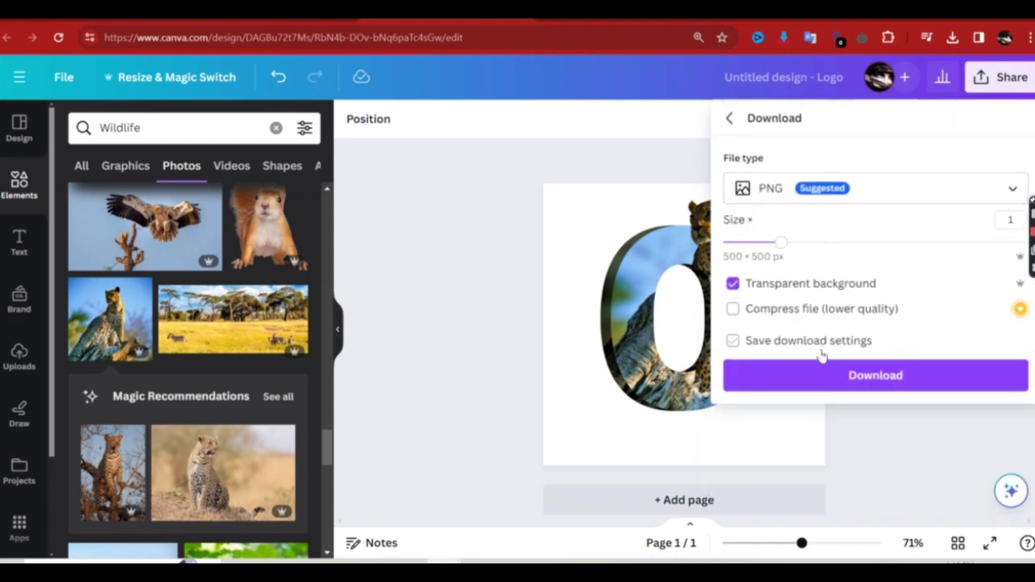
{"action": "left_click", "coordinate": [813, 374]}
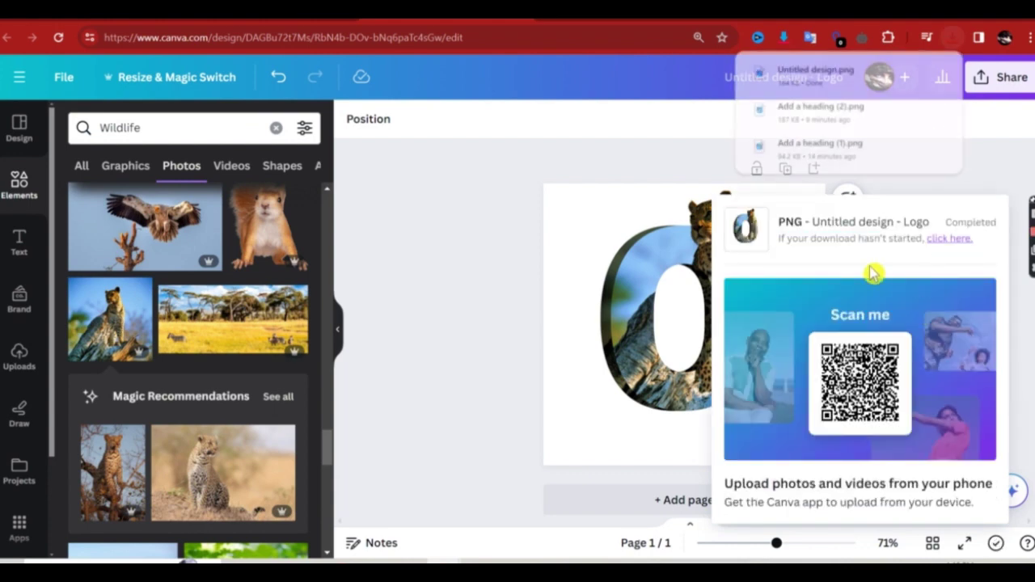
- Upload the downloaded logo file Untitled design.png from the browser's recent downloads into the design's uploads
{"action": "left_click", "coordinate": [493, 272]}
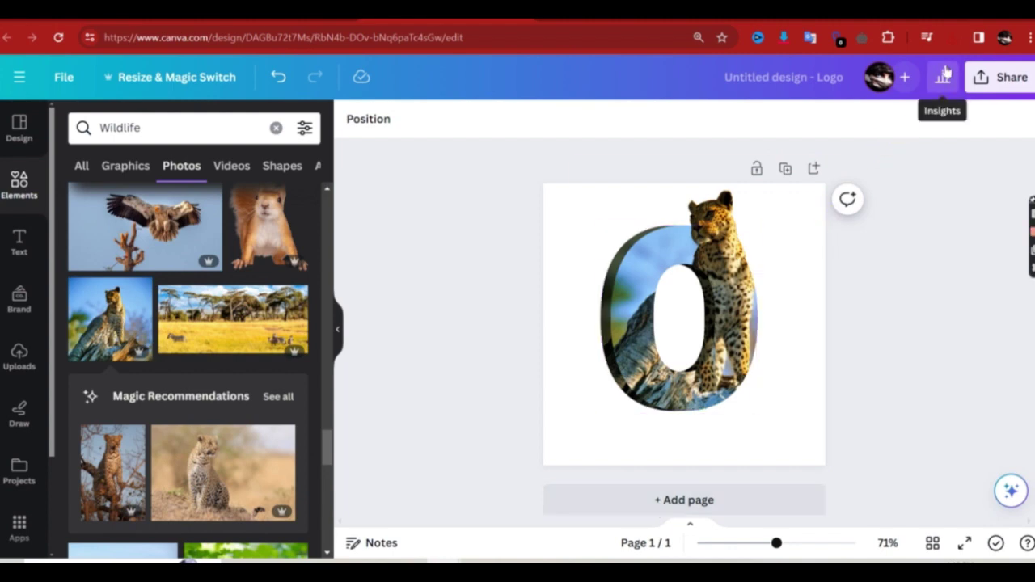
{"action": "left_click", "coordinate": [952, 41]}
{"action": "left_click_drag", "start_coordinate": [815, 101], "coordinate": [233, 424]}
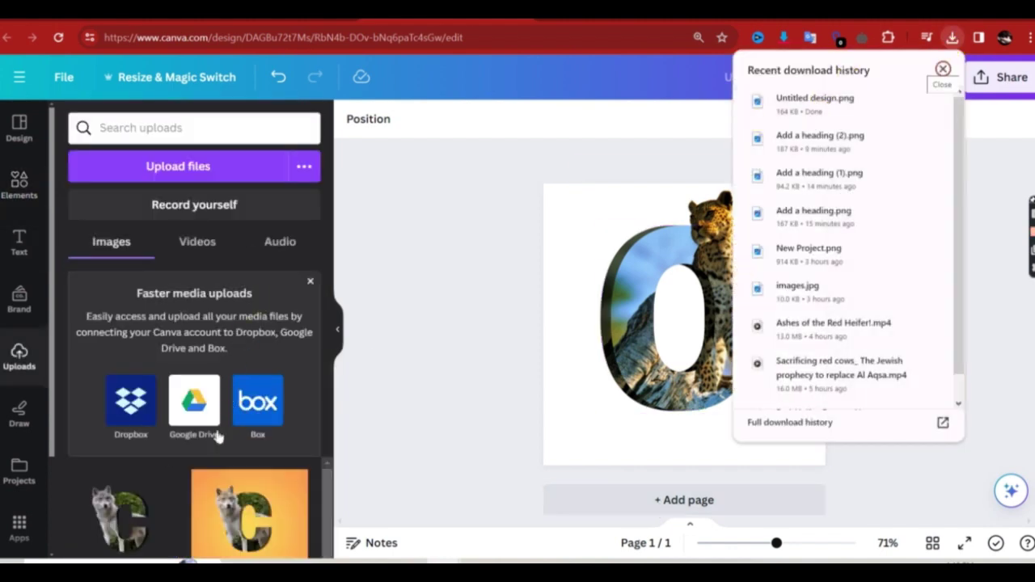
- Add a second page to the design and give it a solid green background
{"action": "left_click", "coordinate": [643, 477]}
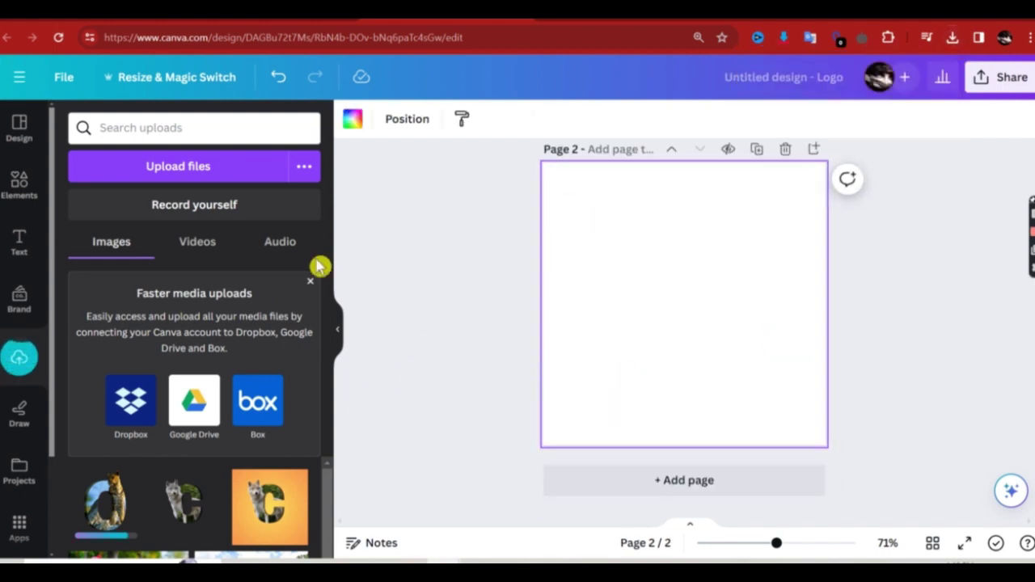
{"action": "left_click", "coordinate": [352, 119]}
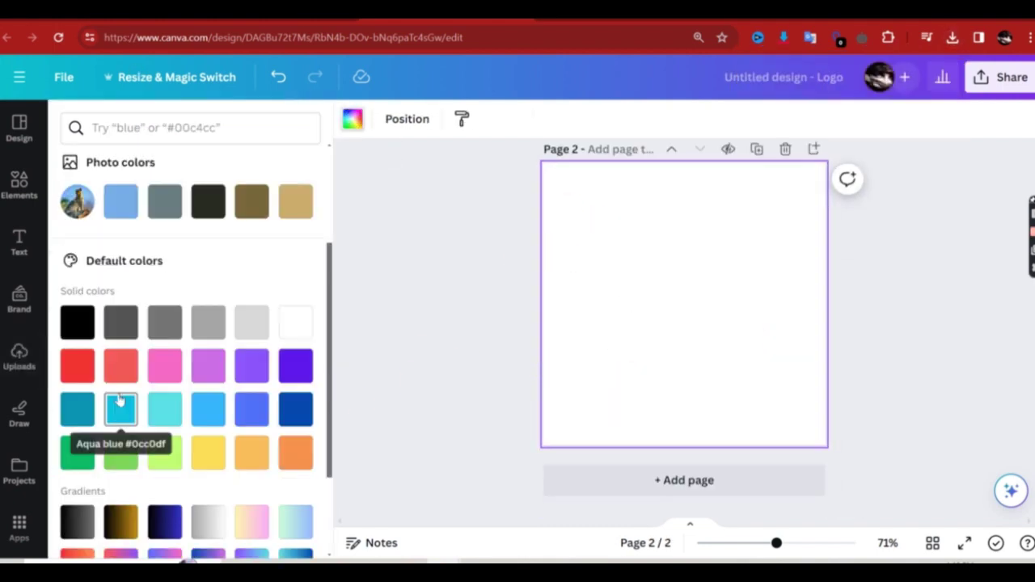
{"action": "left_click", "coordinate": [77, 453]}
- Place the uploaded transparent leopard logo on the green page and enlarge it to nearly fill the page
{"action": "left_click", "coordinate": [33, 361]}
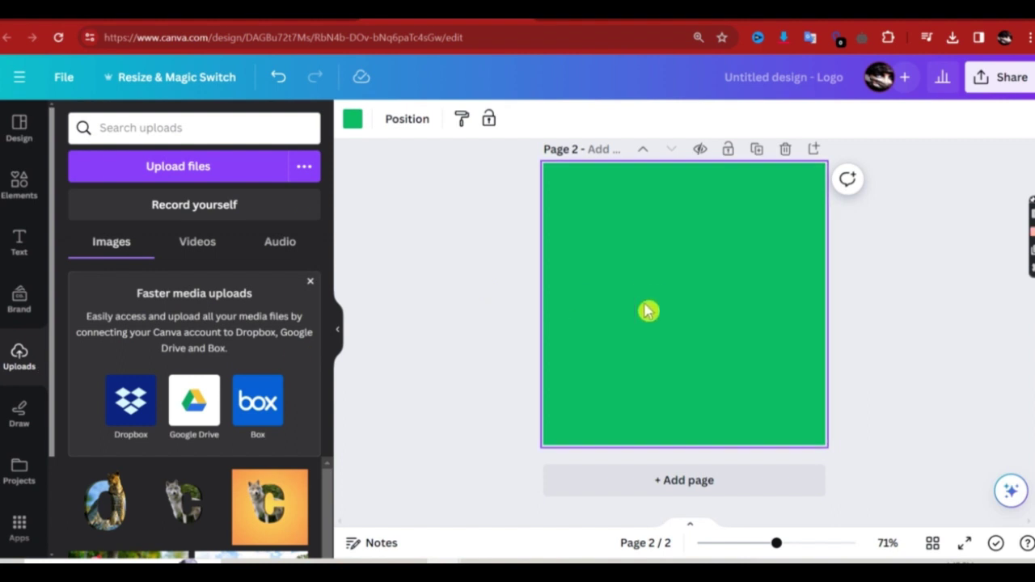
{"action": "left_click", "coordinate": [105, 505]}
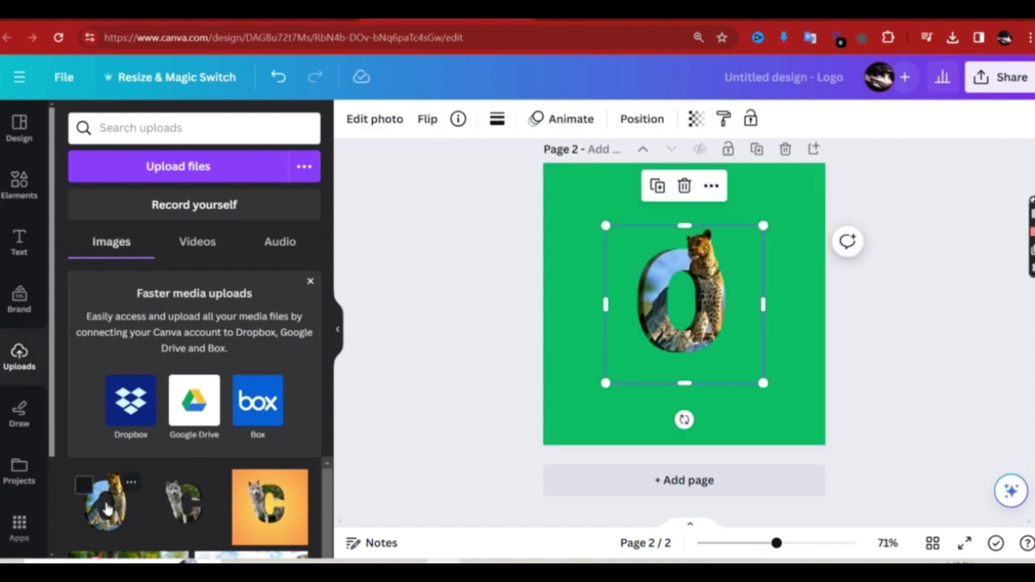
{"action": "left_click_drag", "start_coordinate": [607, 385], "coordinate": [544, 444]}
{"action": "left_click_drag", "start_coordinate": [764, 230], "coordinate": [815, 166]}
{"action": "left_click", "coordinate": [955, 388]}
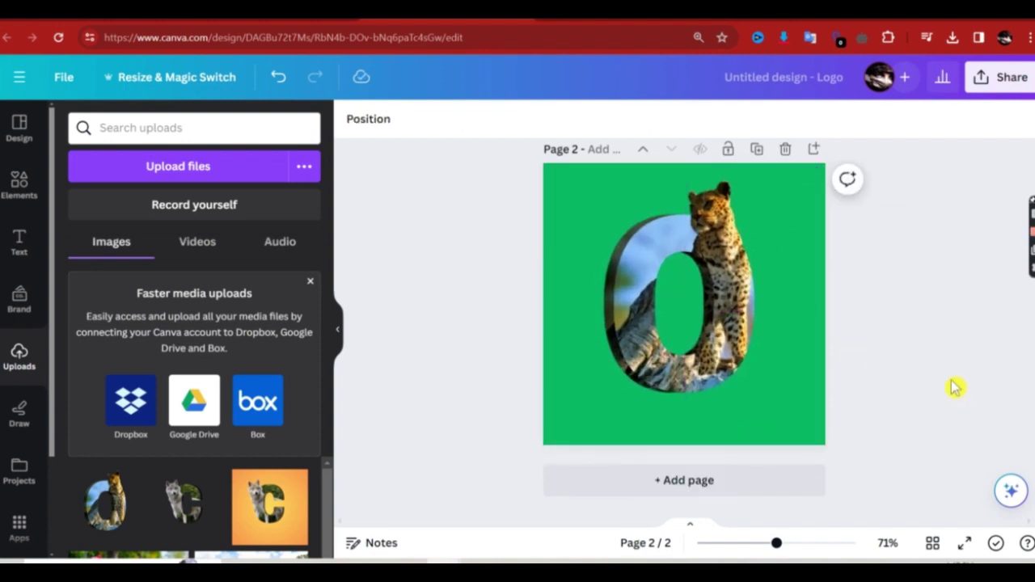
- Duplicate the logo, turn the copy upside down, flip it horizontally, and place it mirrored directly below the original
{"action": "left_click", "coordinate": [648, 346]}
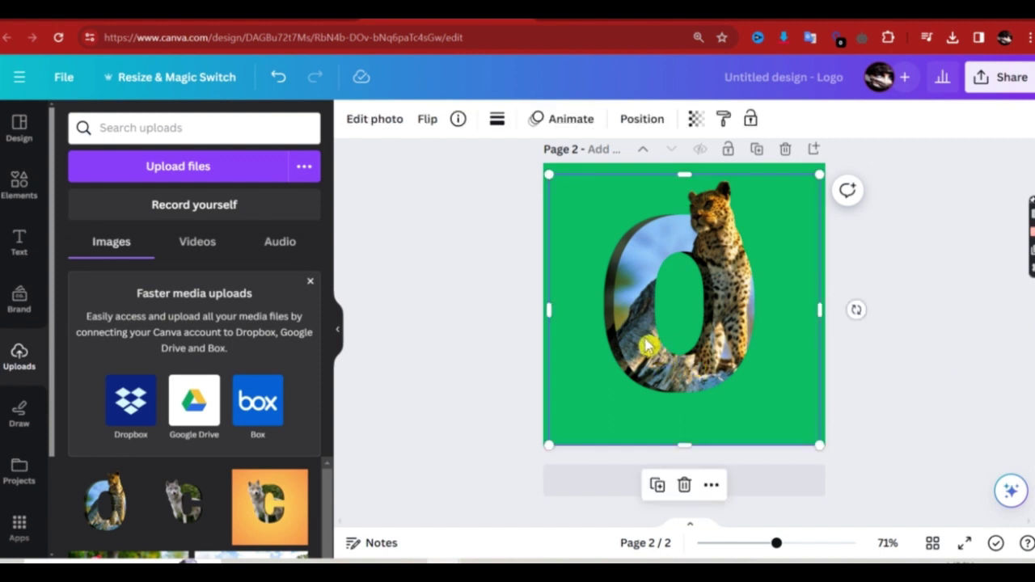
{"action": "left_click", "coordinate": [657, 485]}
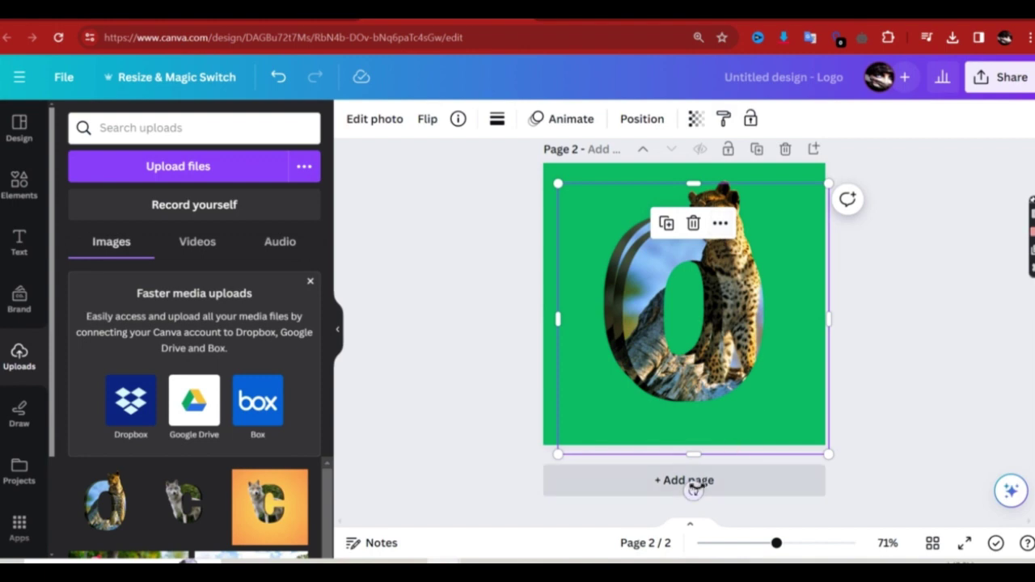
{"action": "left_click_drag", "start_coordinate": [693, 489], "coordinate": [695, 198]}
{"action": "left_click_drag", "start_coordinate": [739, 306], "coordinate": [710, 417]}
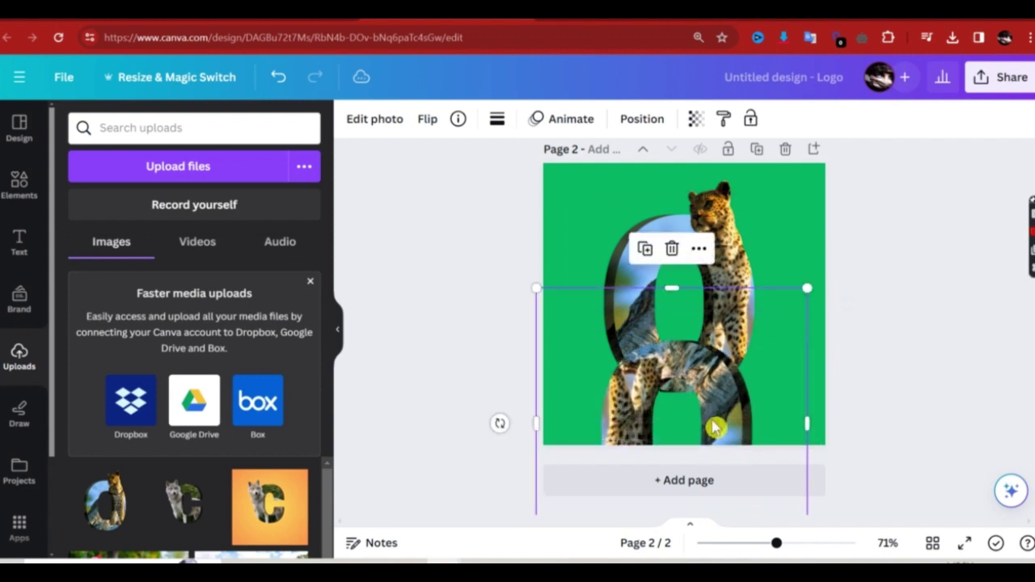
{"action": "left_click", "coordinate": [427, 120]}
{"action": "left_click", "coordinate": [437, 161]}
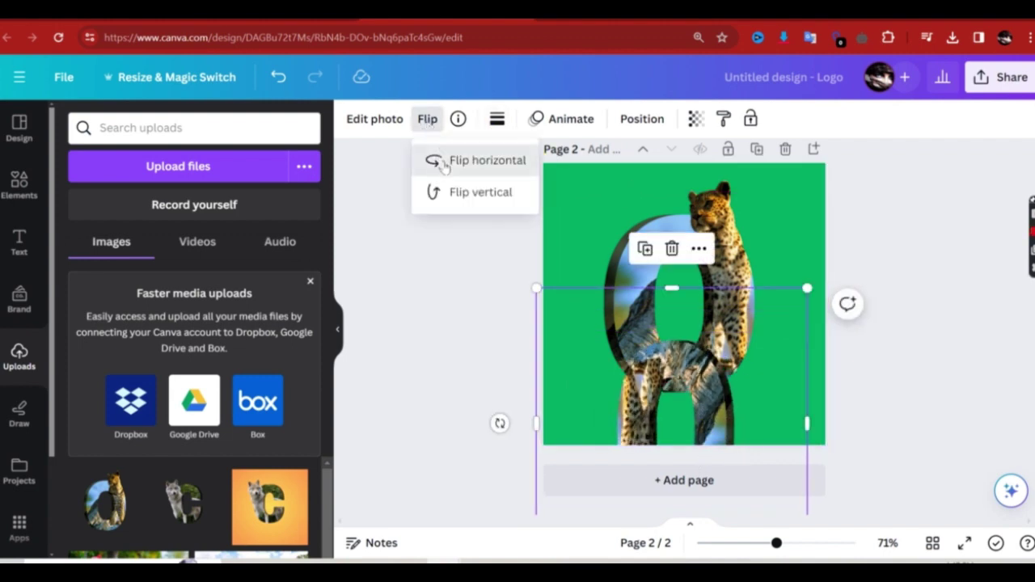
{"action": "left_click_drag", "start_coordinate": [640, 359], "coordinate": [647, 407]}
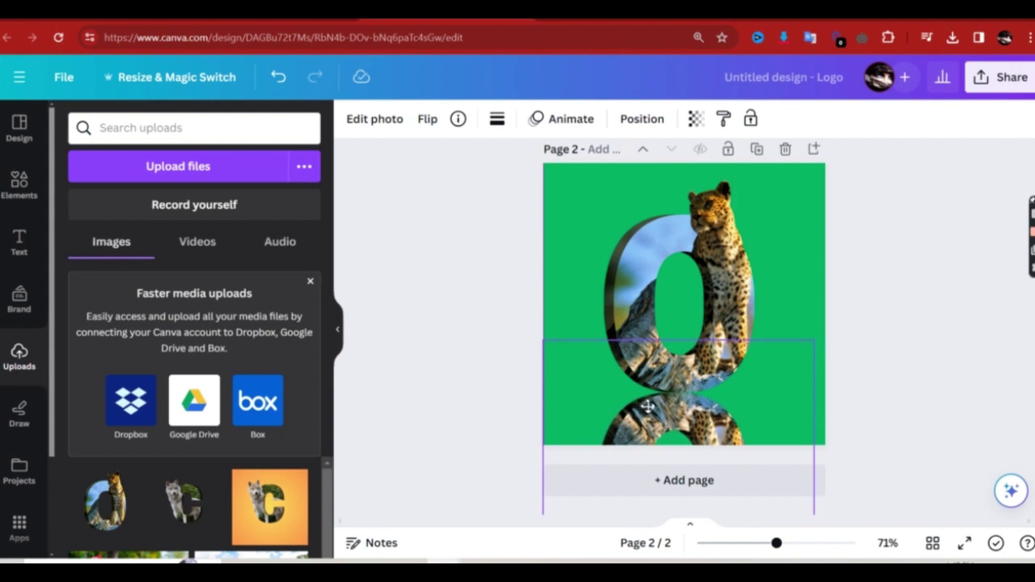
{"action": "left_click_drag", "start_coordinate": [647, 406], "coordinate": [650, 404]}
- Set the mirrored logo copy's transparency to 26 for a reflection effect
{"action": "left_click", "coordinate": [694, 120]}
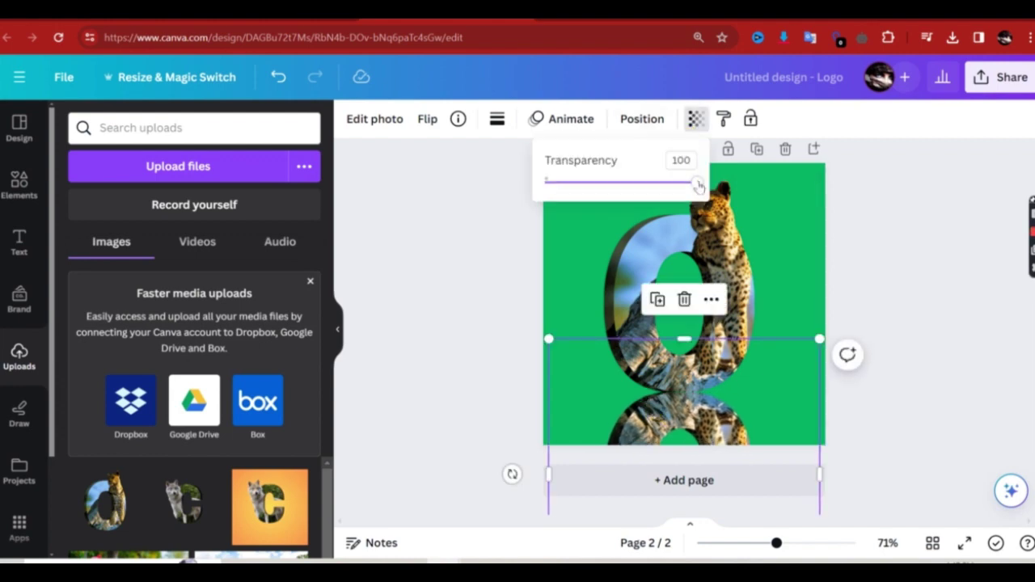
{"action": "left_click_drag", "start_coordinate": [698, 185], "coordinate": [593, 185]}
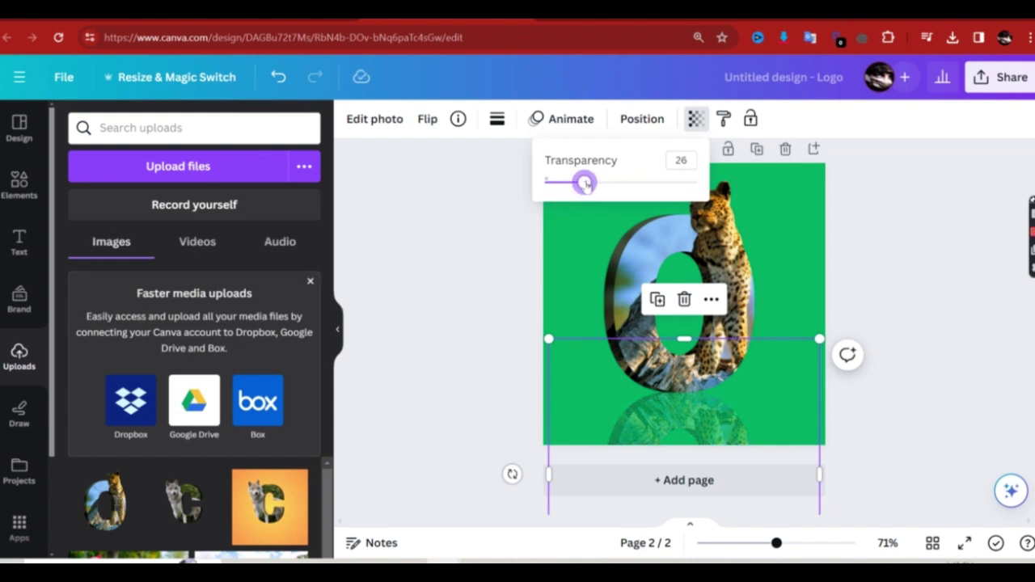
{"action": "left_click", "coordinate": [480, 255]}
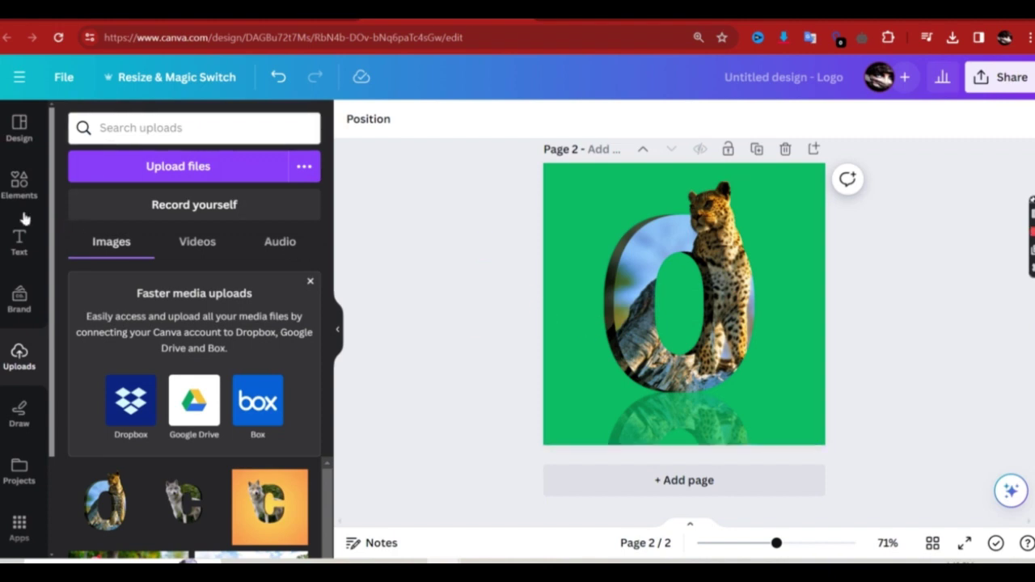
- Search the elements for "gradient" and add the first graphic, a black fade, to the green page
{"action": "left_click", "coordinate": [20, 183]}
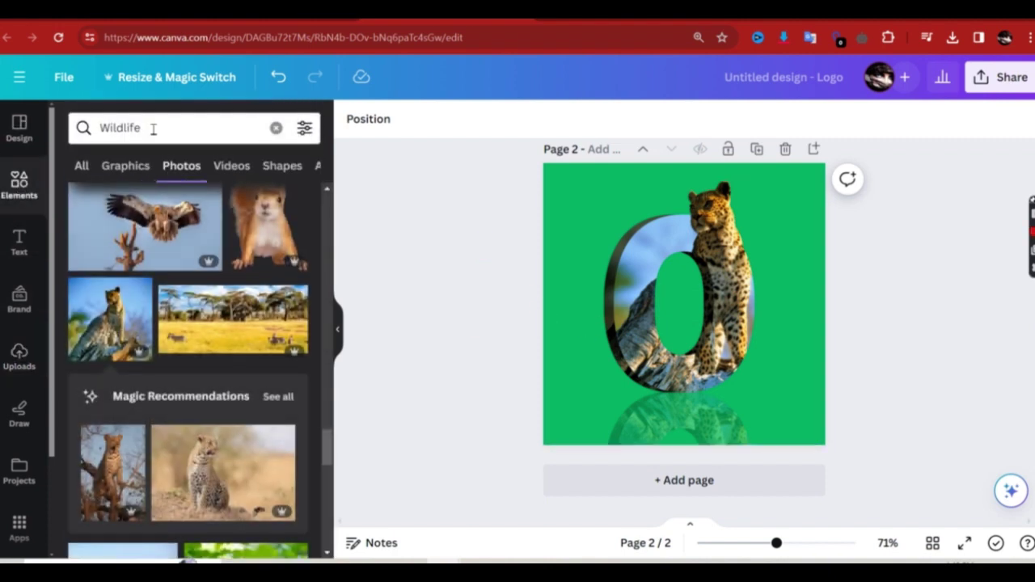
{"action": "left_click", "coordinate": [275, 128]}
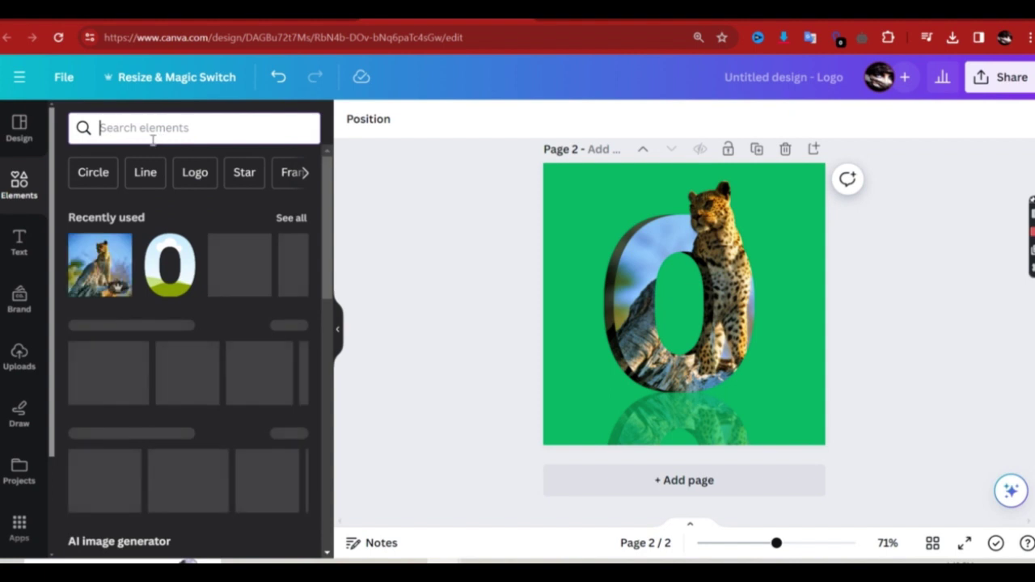
{"action": "type", "text": "g"}
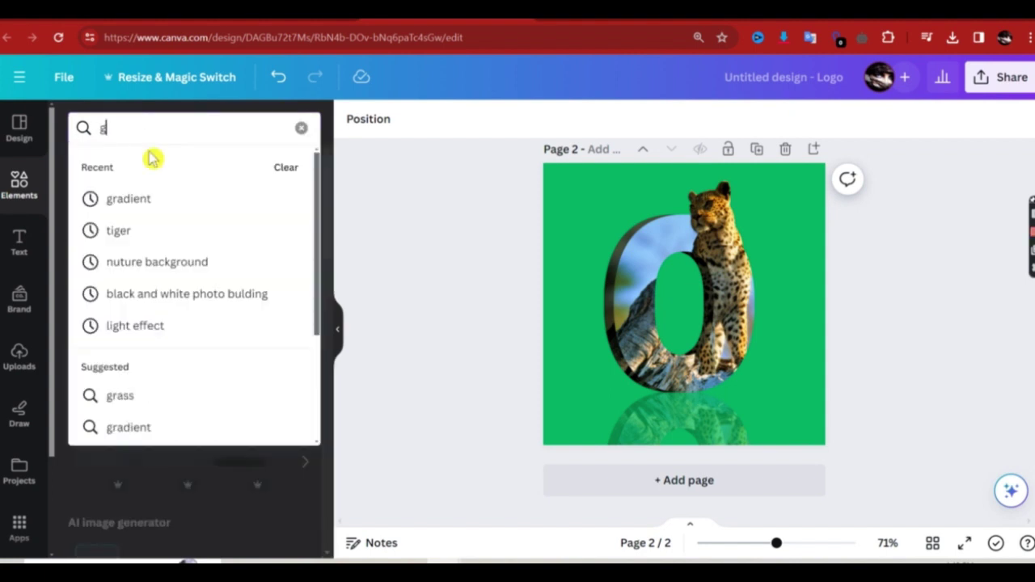
{"action": "left_click", "coordinate": [148, 200]}
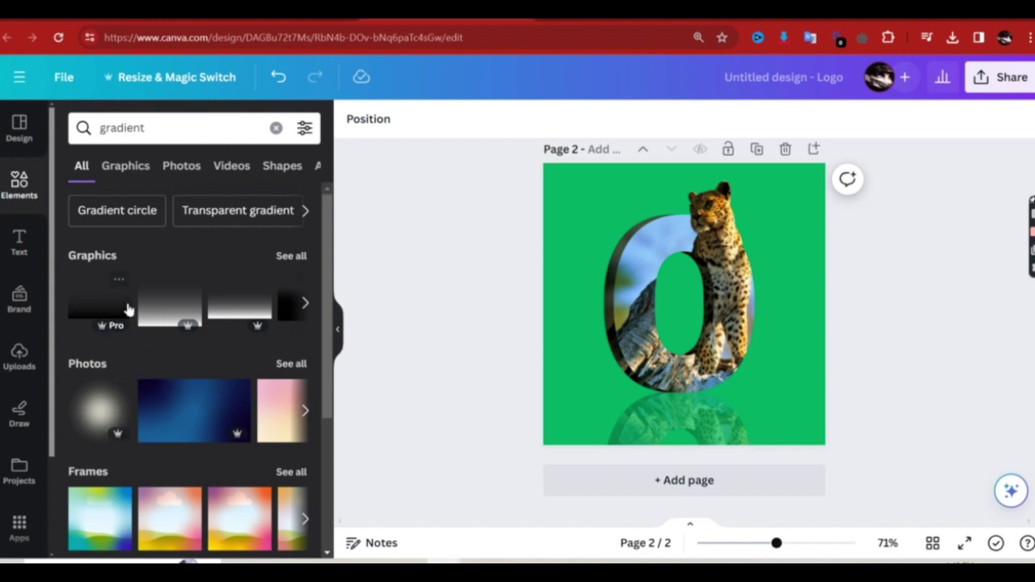
{"action": "left_click", "coordinate": [126, 166]}
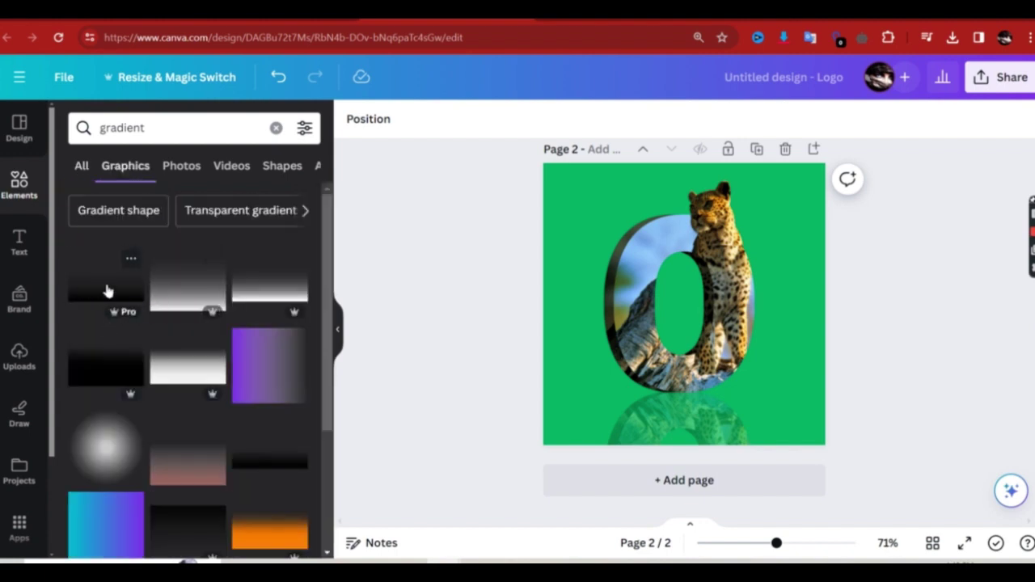
{"action": "left_click", "coordinate": [101, 282]}
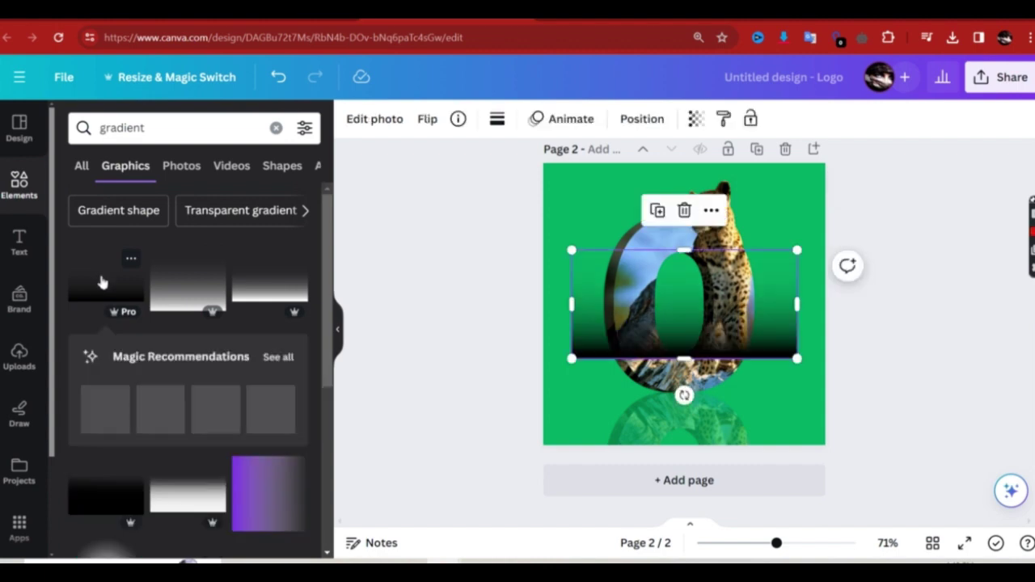
- Stretch the black gradient across the page's lower half, about 499 × 285 px, covering the reflection
{"action": "left_click_drag", "start_coordinate": [620, 323], "coordinate": [589, 411]}
{"action": "left_click_drag", "start_coordinate": [774, 350], "coordinate": [808, 289]}
{"action": "left_click_drag", "start_coordinate": [683, 445], "coordinate": [682, 457]}
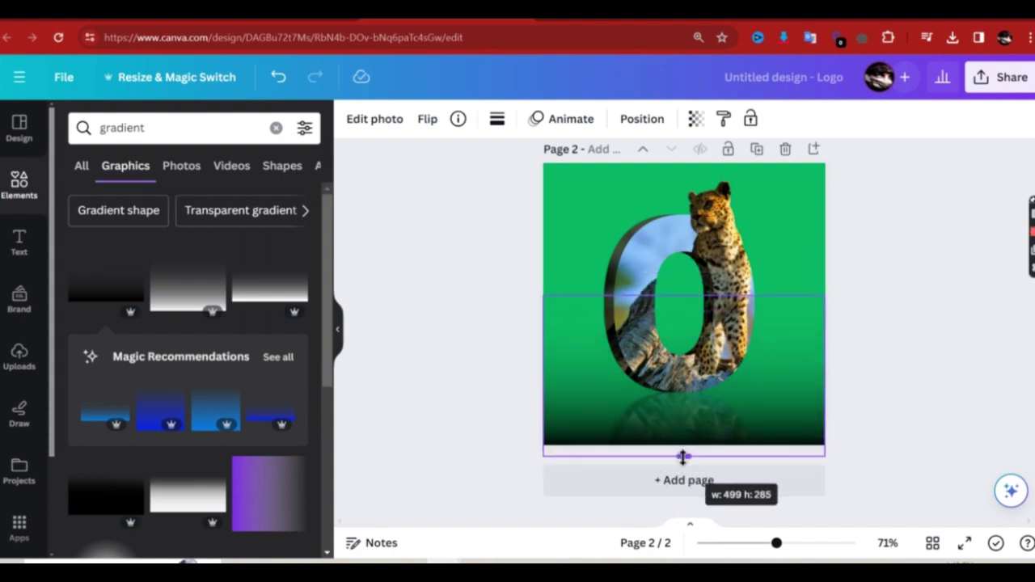
{"action": "left_click", "coordinate": [477, 357]}
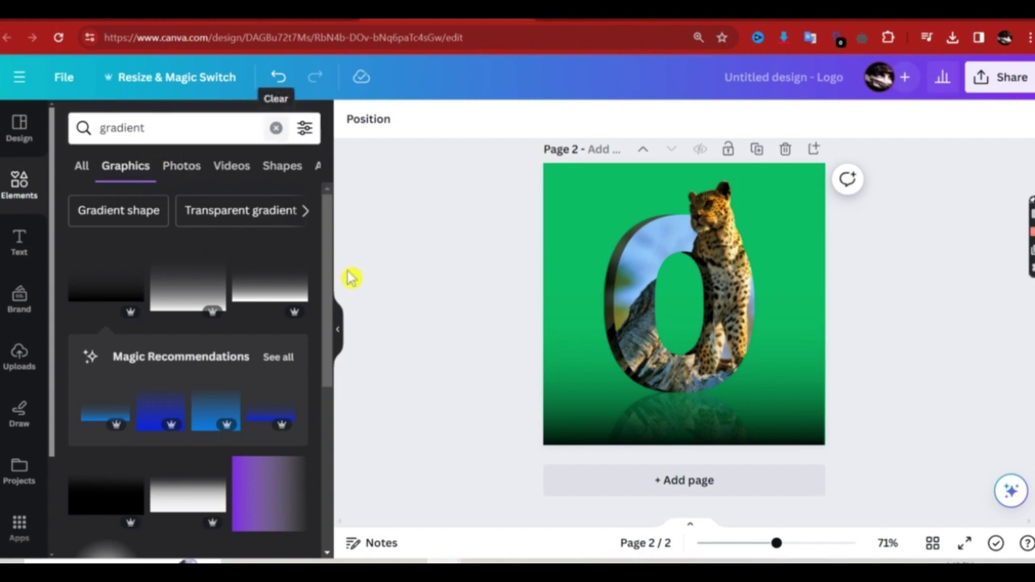
- Search the elements for "drop shadow" and add the first graphic, a soft oval shadow, to the page
{"action": "left_click", "coordinate": [275, 128]}
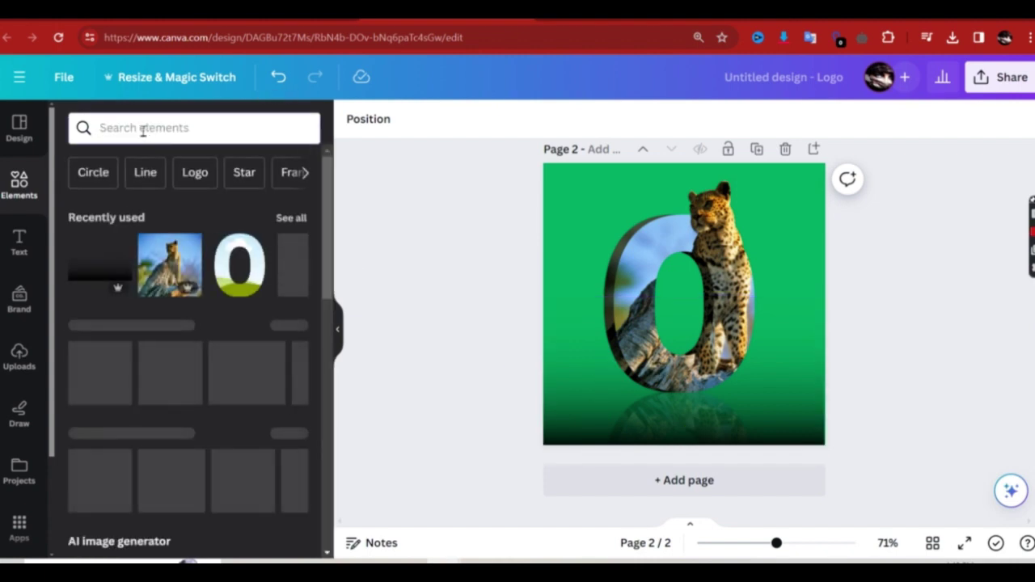
{"action": "left_click", "coordinate": [142, 128]}
{"action": "type", "text": "dr"}
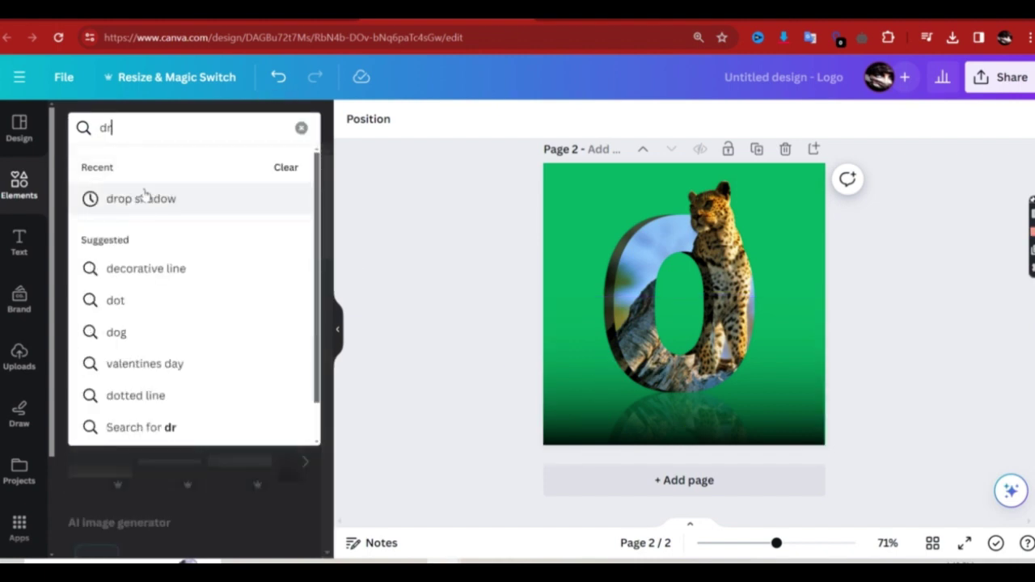
{"action": "left_click", "coordinate": [144, 199]}
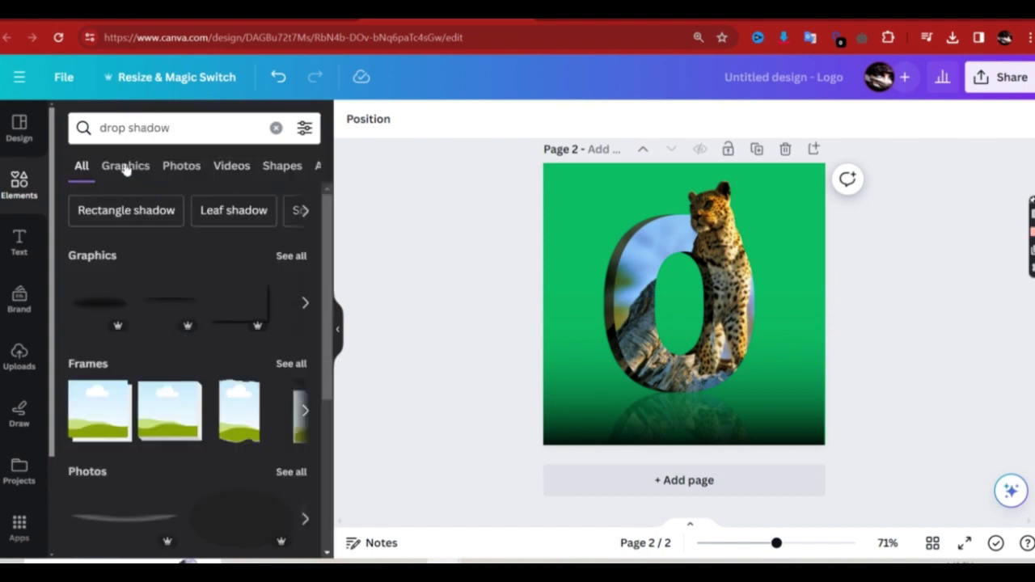
{"action": "left_click", "coordinate": [126, 166]}
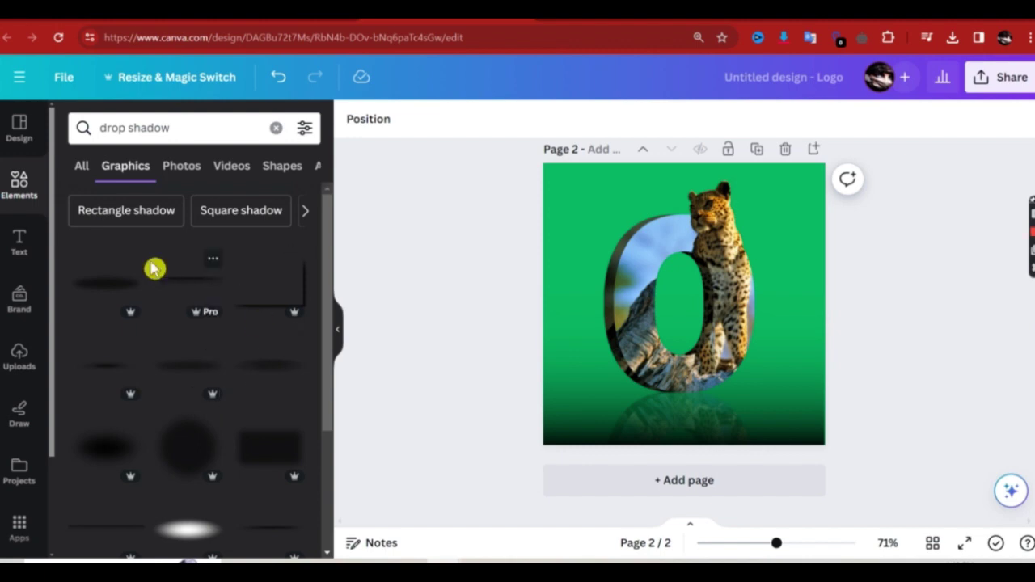
{"action": "left_click", "coordinate": [106, 282]}
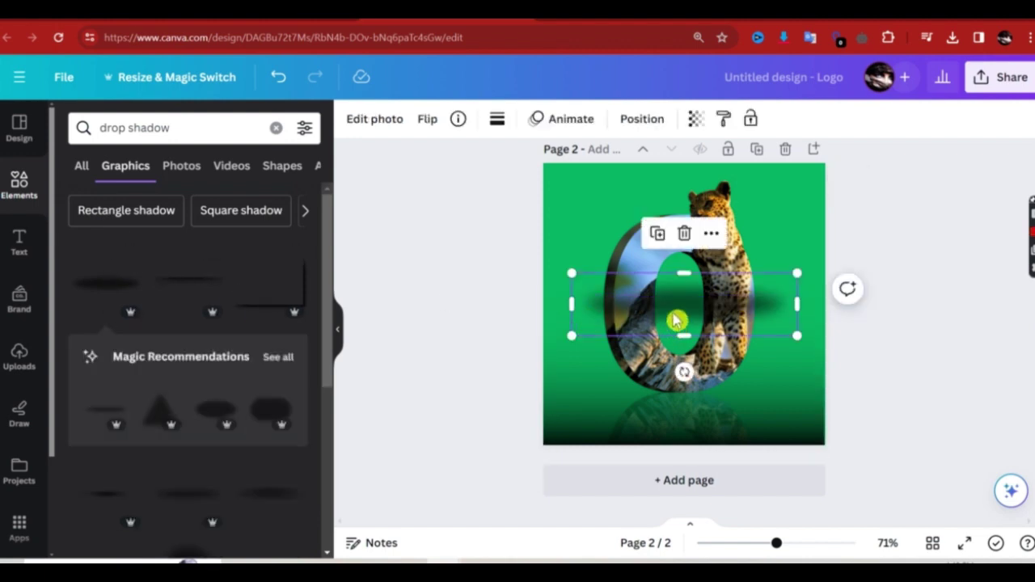
- Resize the oval shadow to about 347 × 96 px and centre it under the base of the letter O
{"action": "left_click_drag", "start_coordinate": [677, 324], "coordinate": [667, 402]}
{"action": "left_click_drag", "start_coordinate": [797, 364], "coordinate": [779, 373]}
{"action": "left_click_drag", "start_coordinate": [574, 424], "coordinate": [590, 418]}
{"action": "left_click_drag", "start_coordinate": [654, 421], "coordinate": [679, 402]}
- Fine-tune the positions of the reflection and the oval shadow beneath the O, using the layer list to select the reflection
{"action": "left_click", "coordinate": [639, 119]}
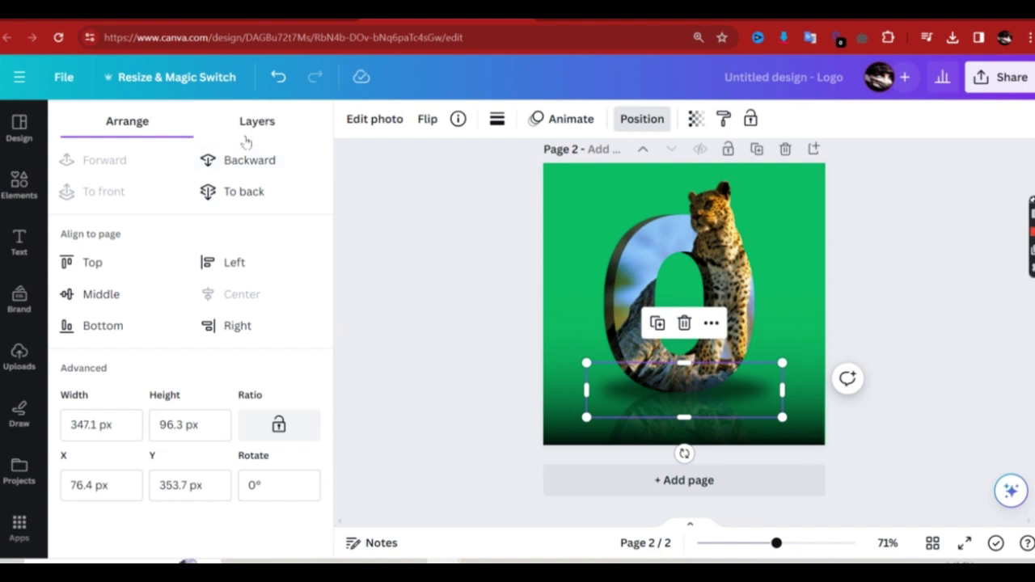
{"action": "left_click", "coordinate": [252, 123]}
{"action": "left_click", "coordinate": [165, 366]}
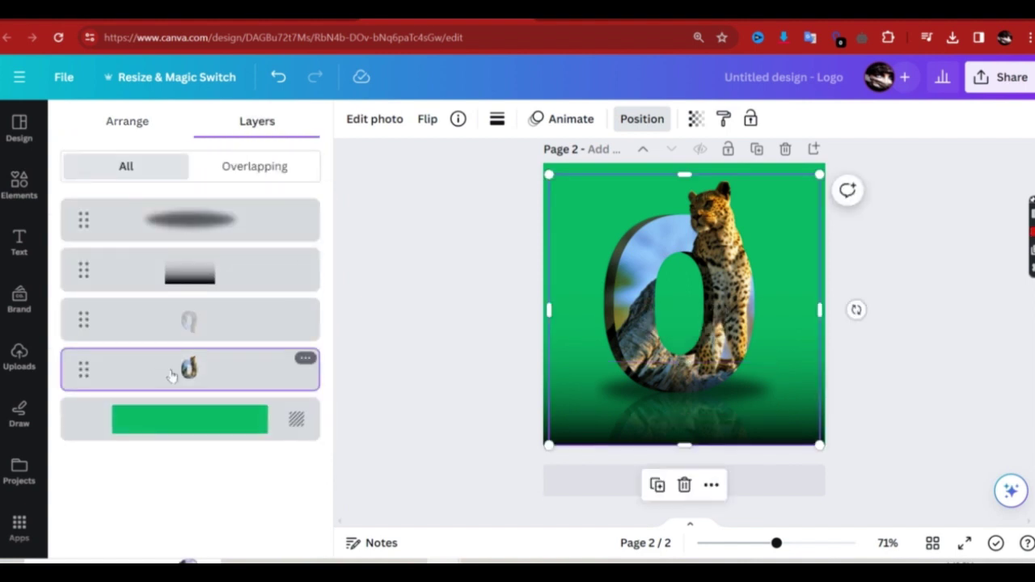
{"action": "left_click", "coordinate": [299, 337]}
{"action": "left_click_drag", "start_coordinate": [663, 429], "coordinate": [662, 425]}
{"action": "left_click", "coordinate": [633, 393]}
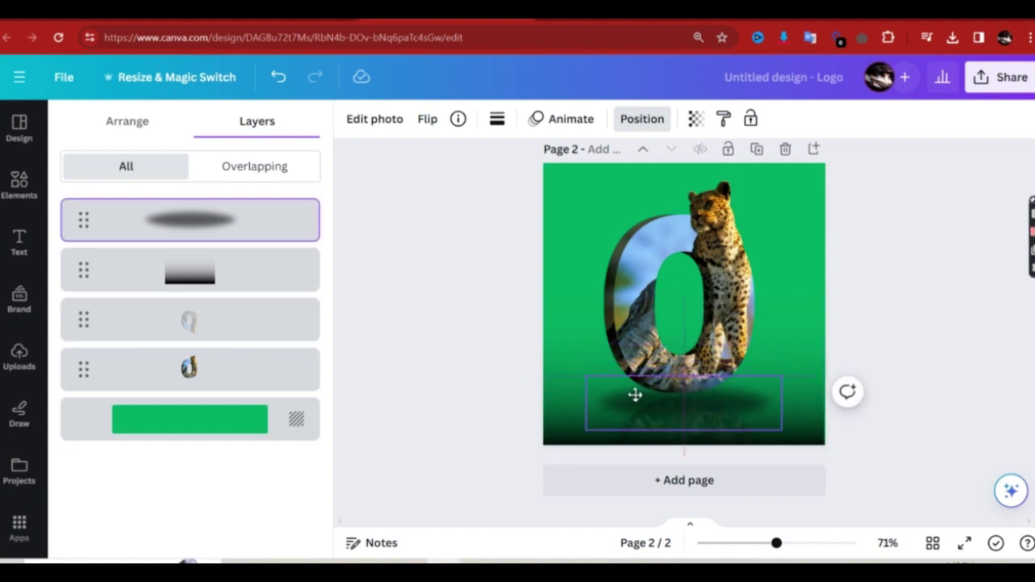
{"action": "left_click_drag", "start_coordinate": [633, 393], "coordinate": [635, 392]}
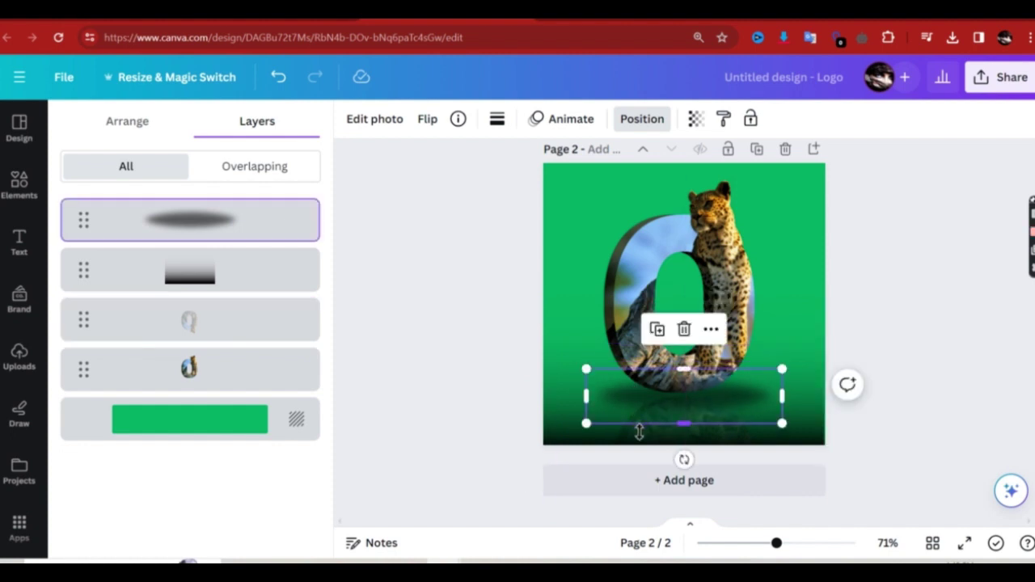
{"action": "left_click", "coordinate": [642, 442]}
{"action": "left_click", "coordinate": [171, 299]}
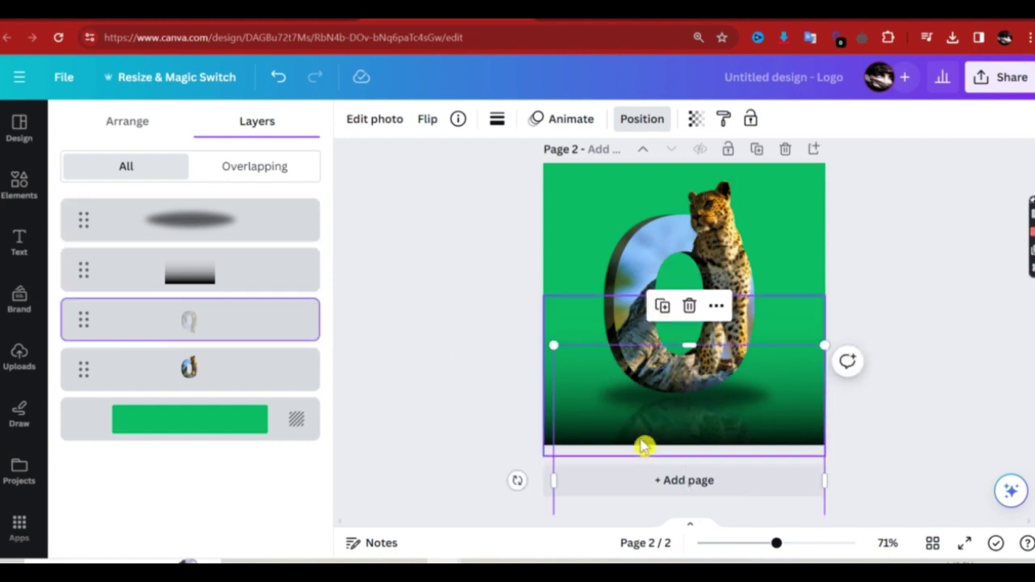
{"action": "left_click_drag", "start_coordinate": [644, 445], "coordinate": [637, 432]}
{"action": "left_click", "coordinate": [426, 243]}
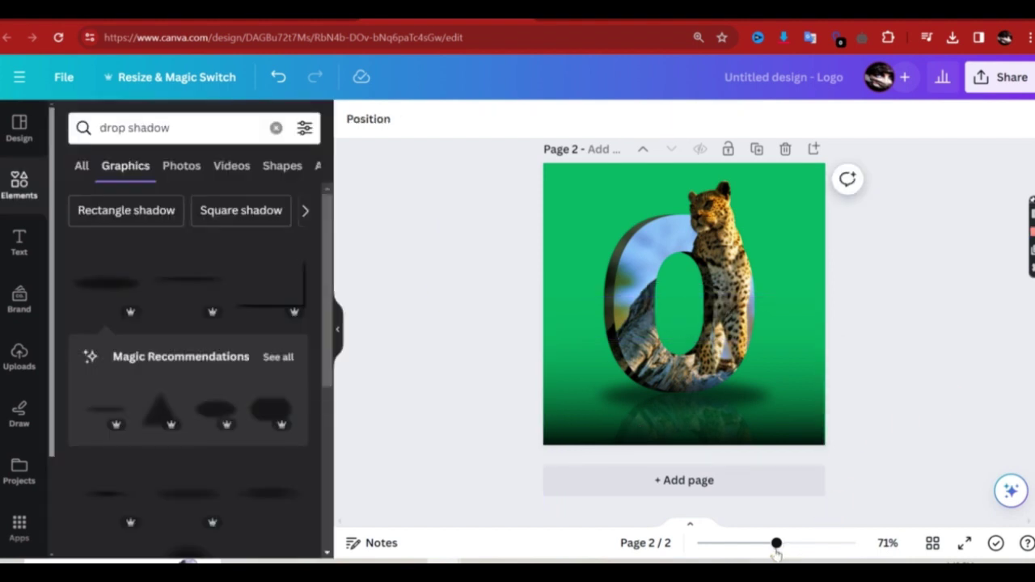
{"action": "left_click_drag", "start_coordinate": [775, 546], "coordinate": [770, 547]}
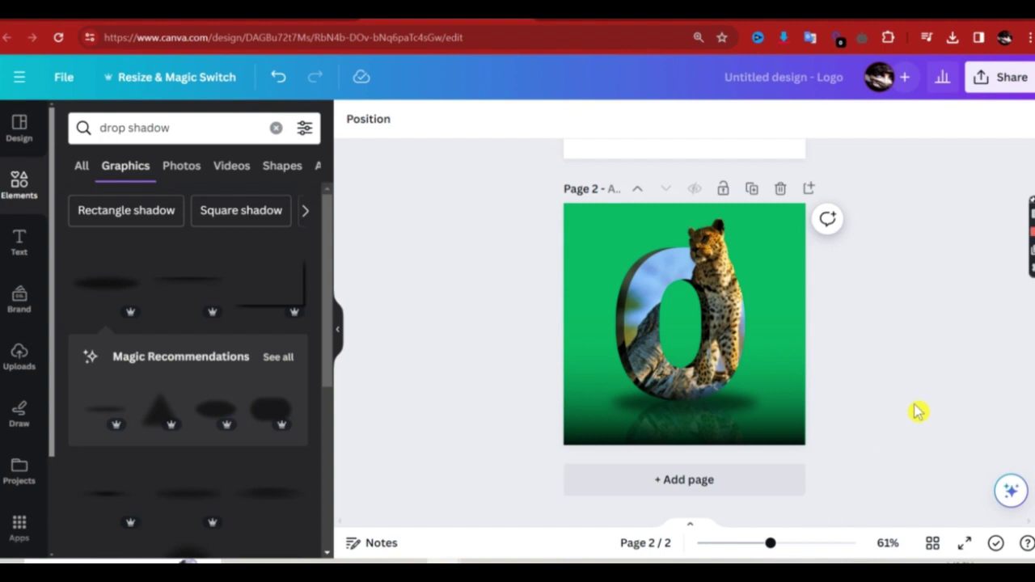